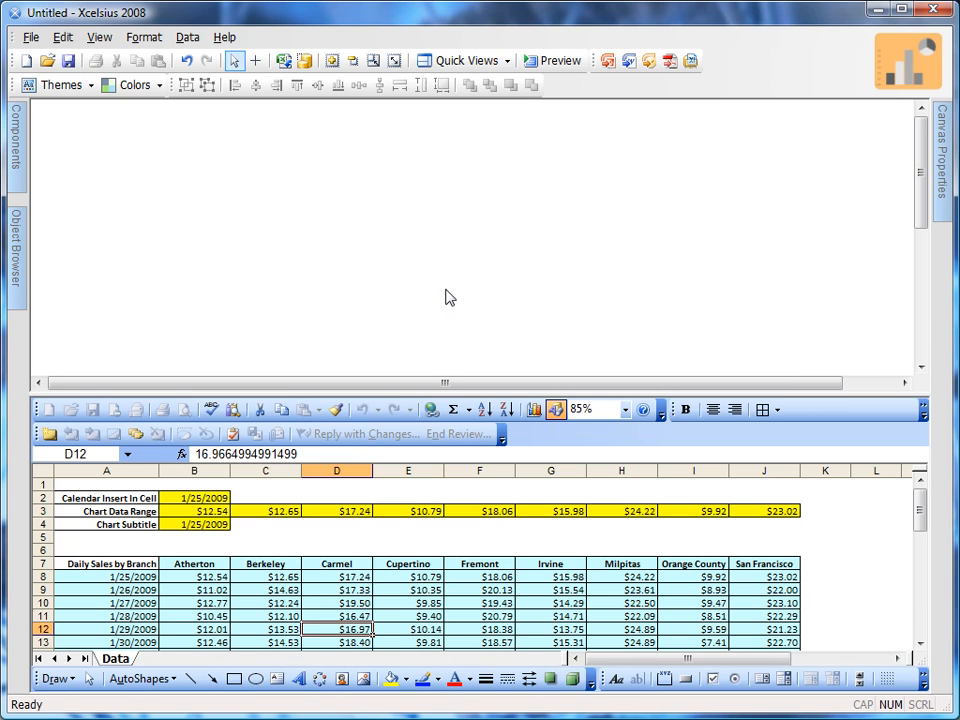
# Show only the spreadsheet and examine the dates and daily branch sales on the Data sheet
pyautogui.click(506, 62)
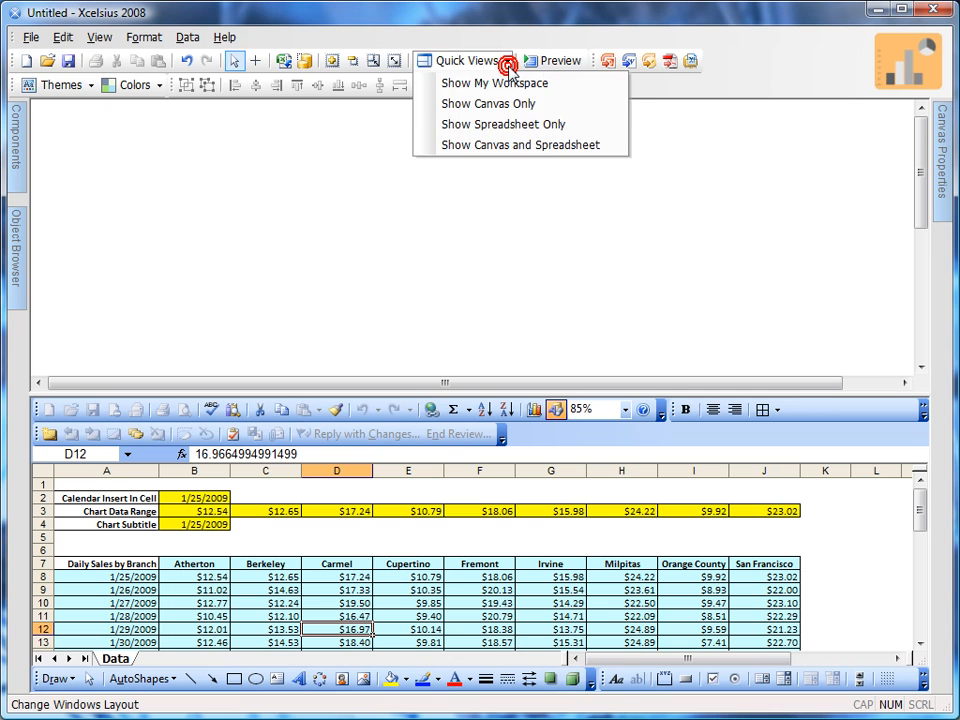
pyautogui.click(500, 124)
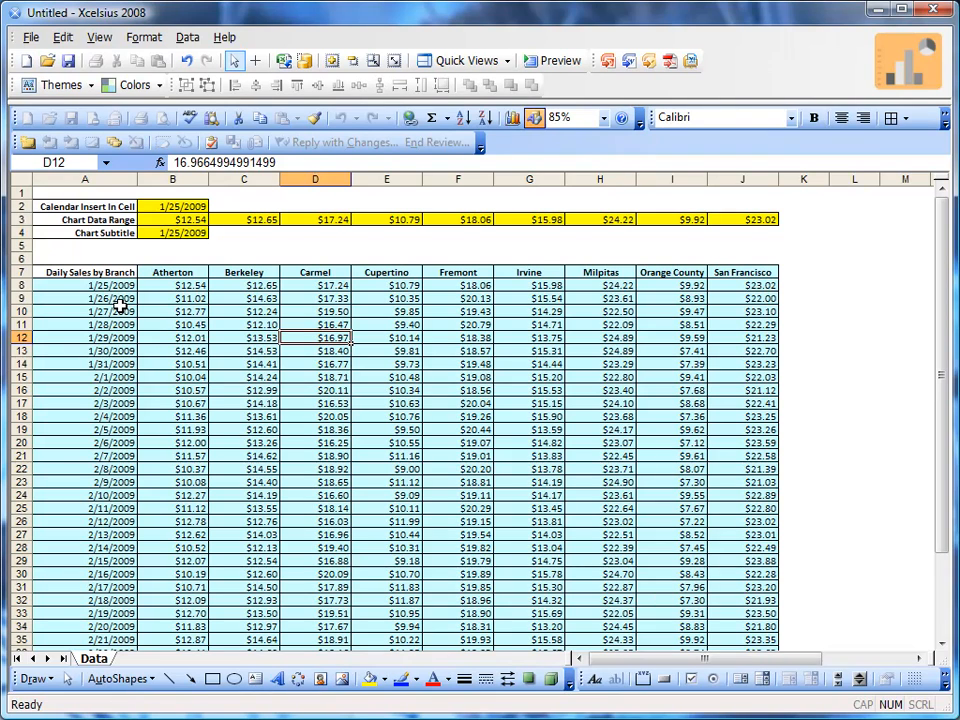
pyautogui.moveTo(118, 285); pyautogui.dragTo(118, 337)
pyautogui.click(172, 337)
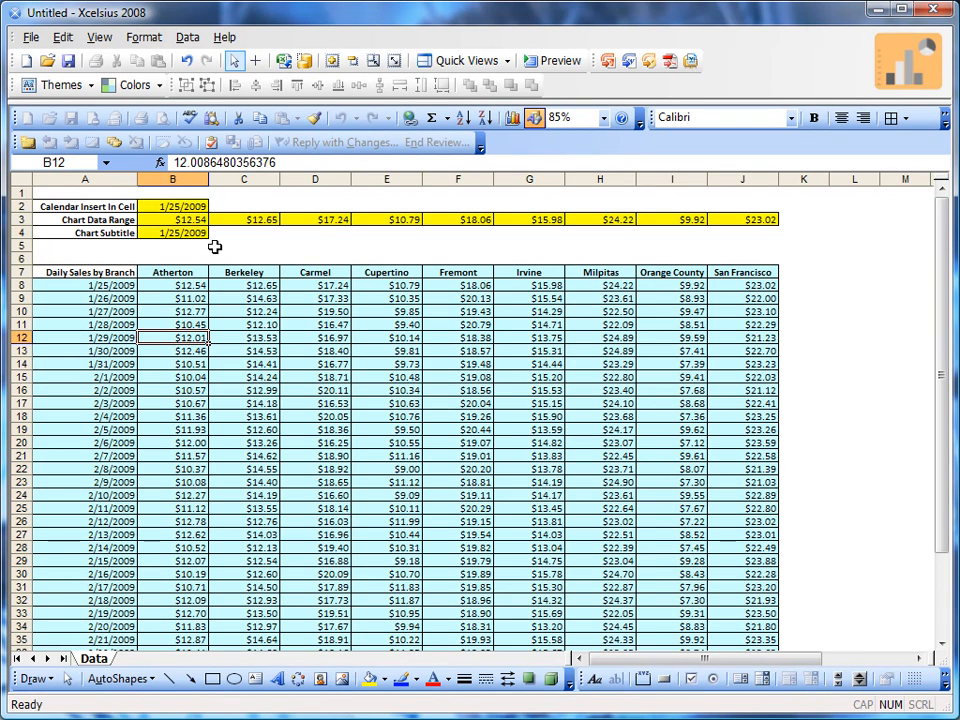
# Examine the formulas behind the yellow cells in rows 2 to 4, and restore the value display and the full workspace layout
pyautogui.hotkey('ctrl', '`')
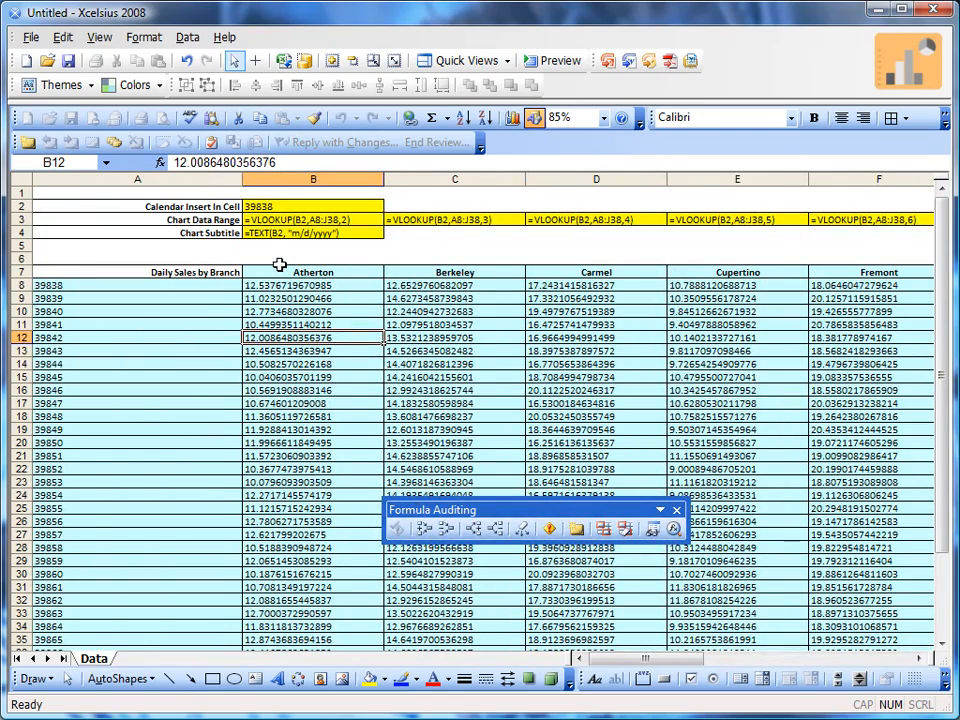
pyautogui.click(269, 206)
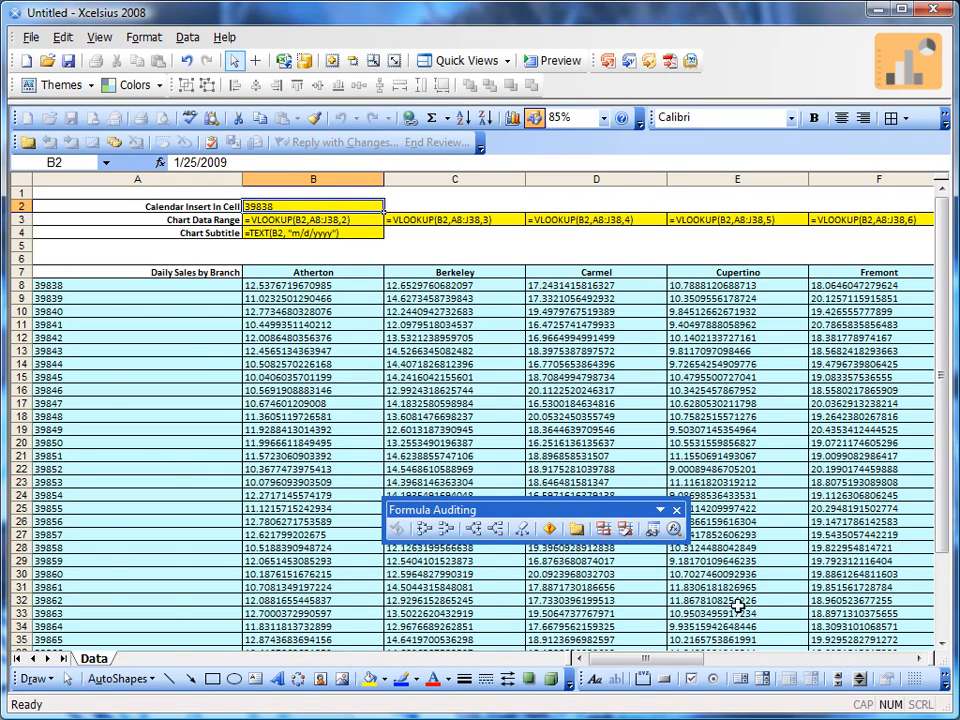
pyautogui.moveTo(657, 668); pyautogui.dragTo(634, 653)
pyautogui.hotkey('ctrl', '`')
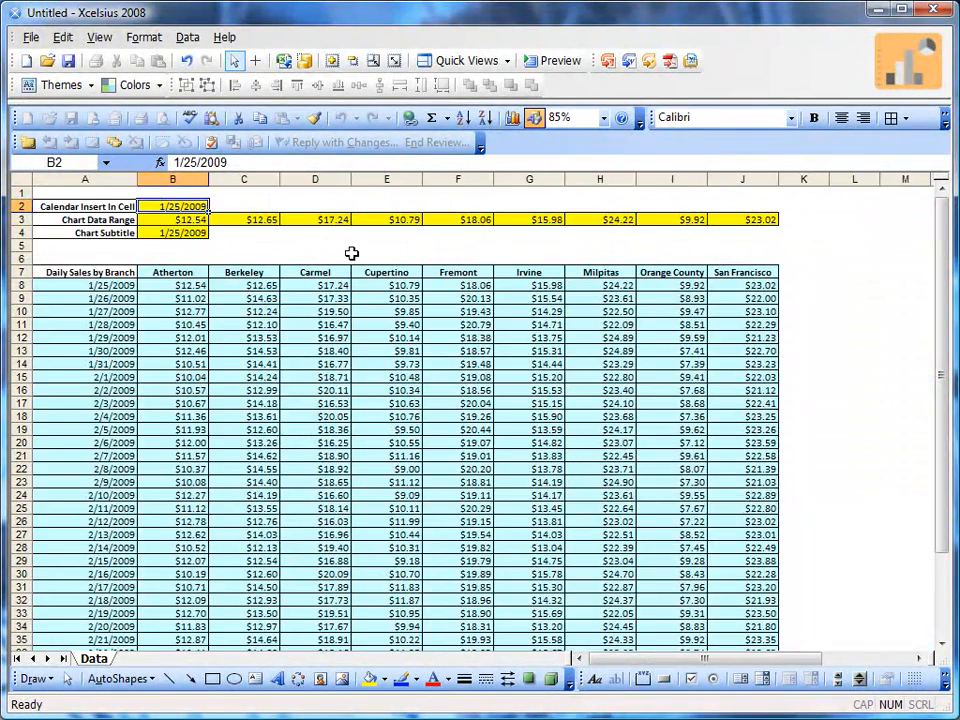
pyautogui.click(507, 61)
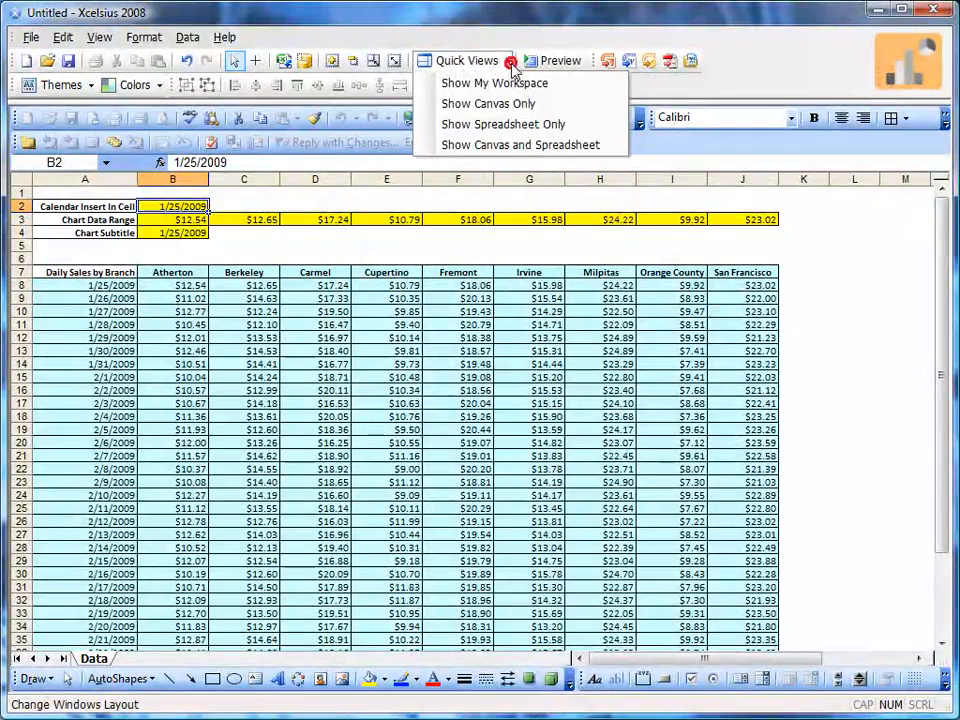
pyautogui.click(508, 81)
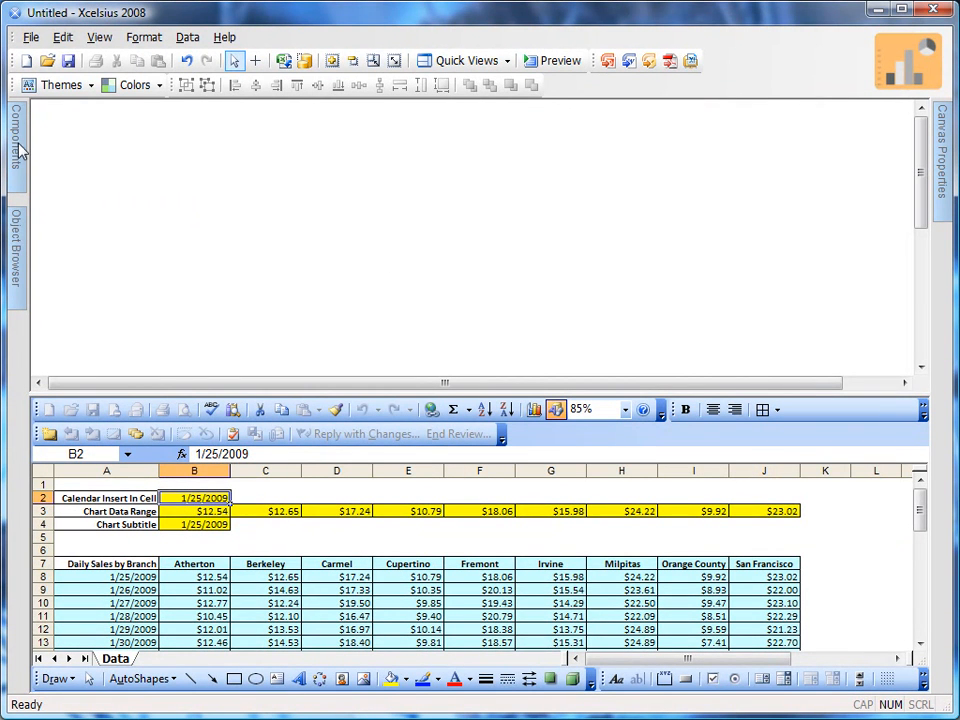
# Add a Column Chart component to the right half of the canvas
pyautogui.moveTo(17, 113)
pyautogui.click(45, 208)
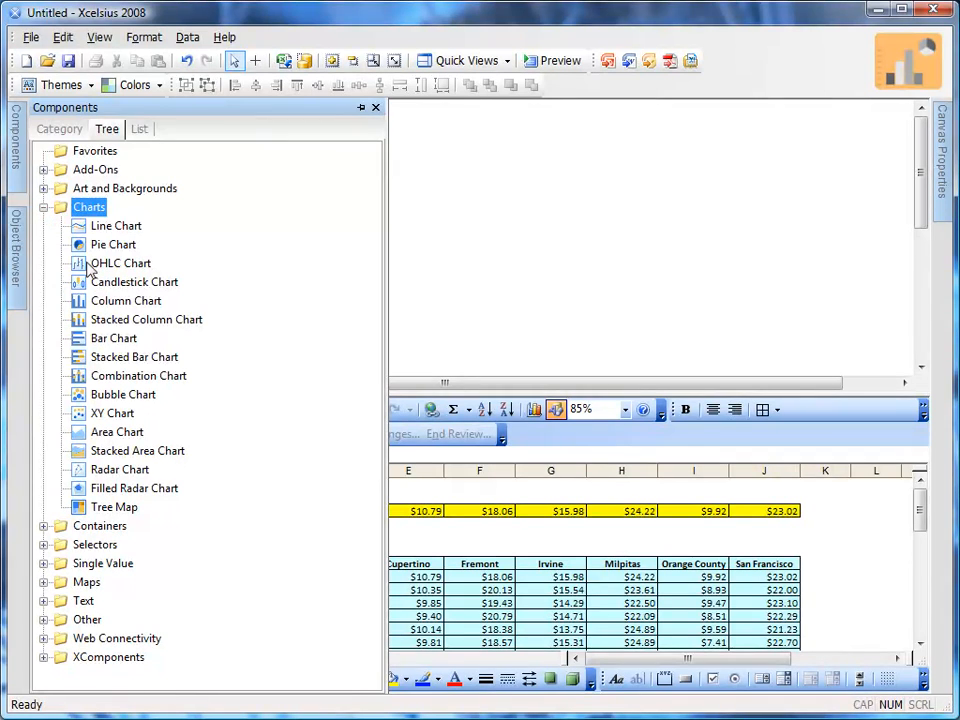
pyautogui.click(140, 302)
pyautogui.click(553, 197)
pyautogui.moveTo(626, 279); pyautogui.dragTo(549, 219)
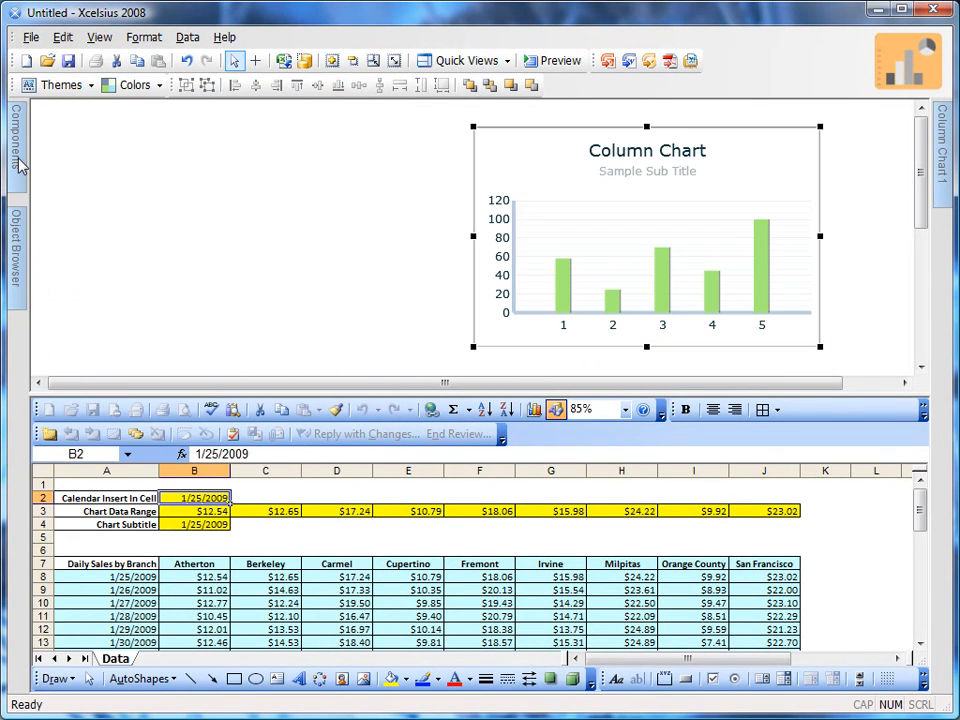
# Add a Calendar component to the canvas left of the column chart and nudge both components slightly left
pyautogui.moveTo(17, 161)
pyautogui.click(44, 207)
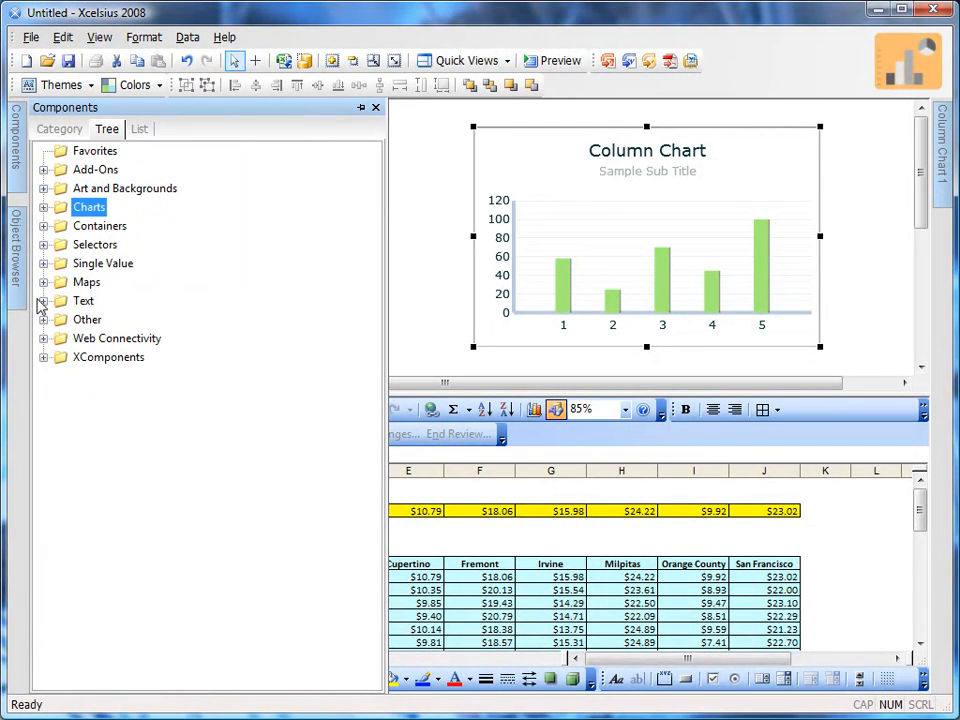
pyautogui.click(41, 319)
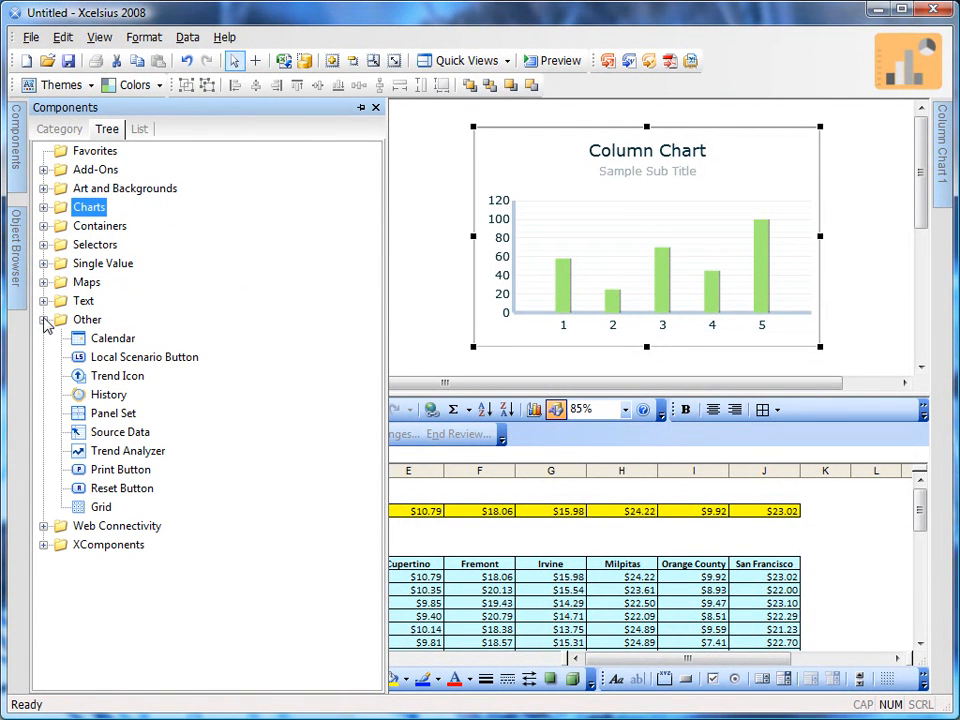
pyautogui.click(113, 338)
pyautogui.click(430, 198)
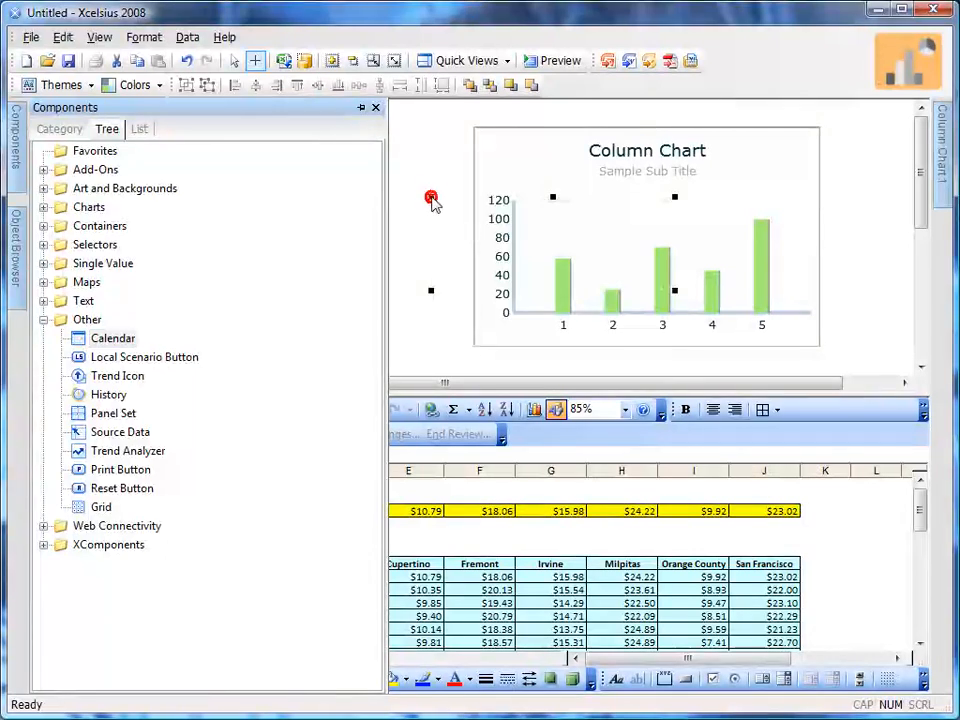
pyautogui.moveTo(536, 279)
pyautogui.mouseDown()
pyautogui.moveTo(403, 236)
pyautogui.moveTo(300, 229)
pyautogui.mouseUp()
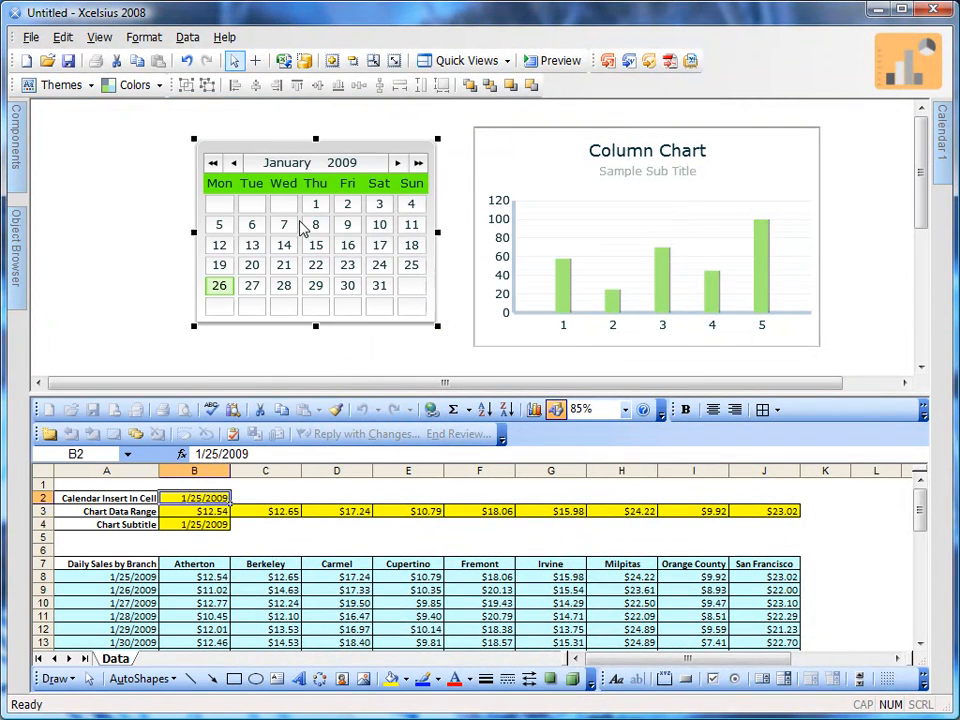
pyautogui.moveTo(568, 243); pyautogui.dragTo(557, 241)
pyautogui.click(350, 229)
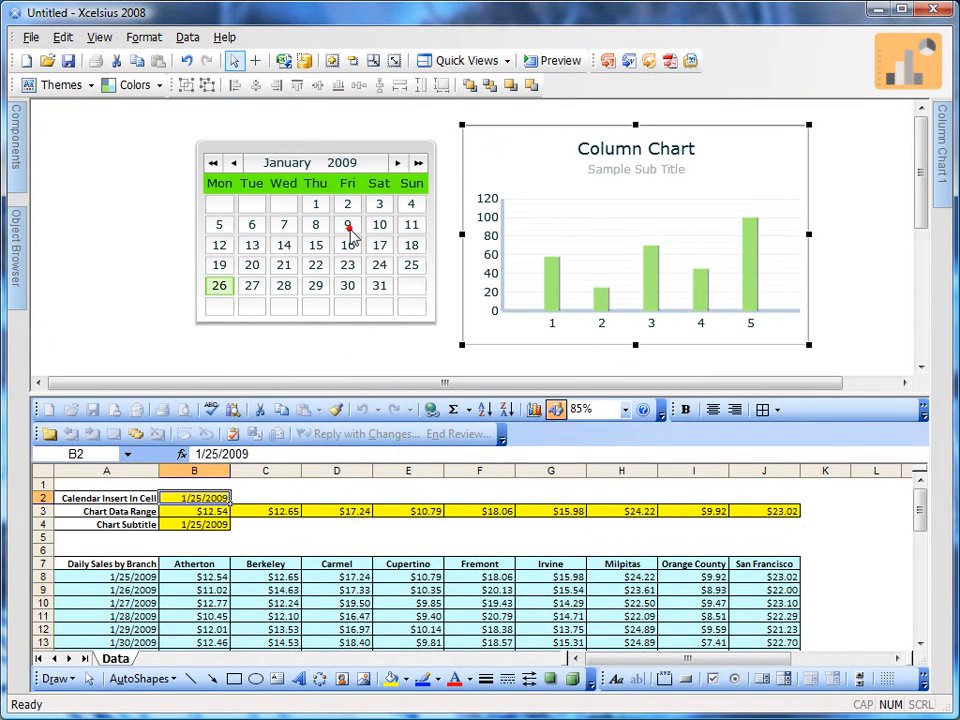
pyautogui.moveTo(352, 238); pyautogui.dragTo(339, 232)
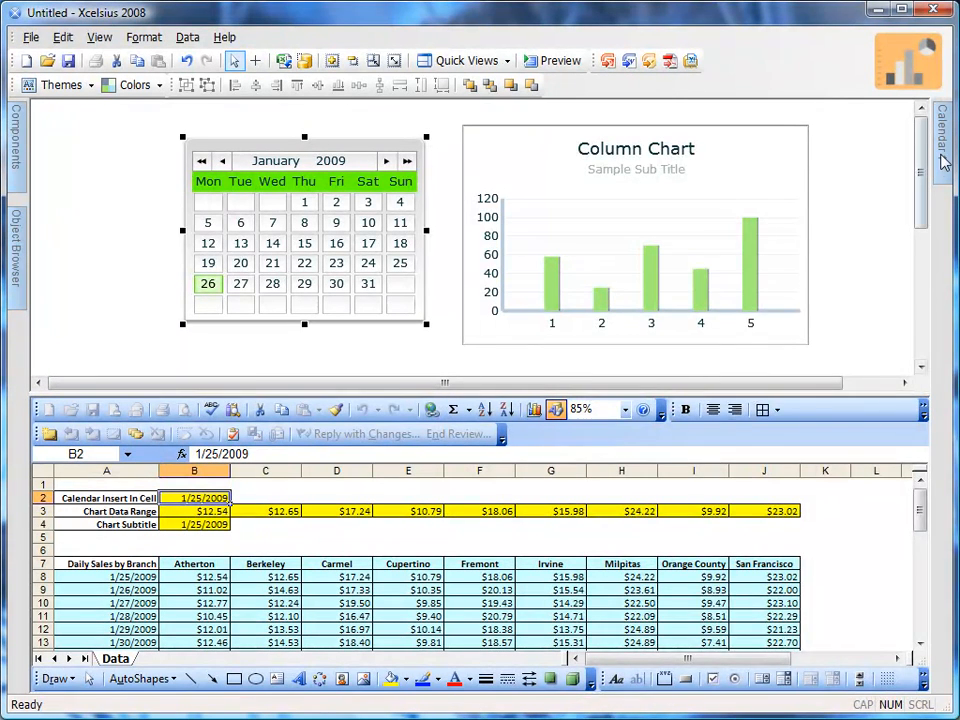
# Review the calendar's title and data insertion settings, including the help illustration for the Day insertion type
pyautogui.moveTo(944, 163)
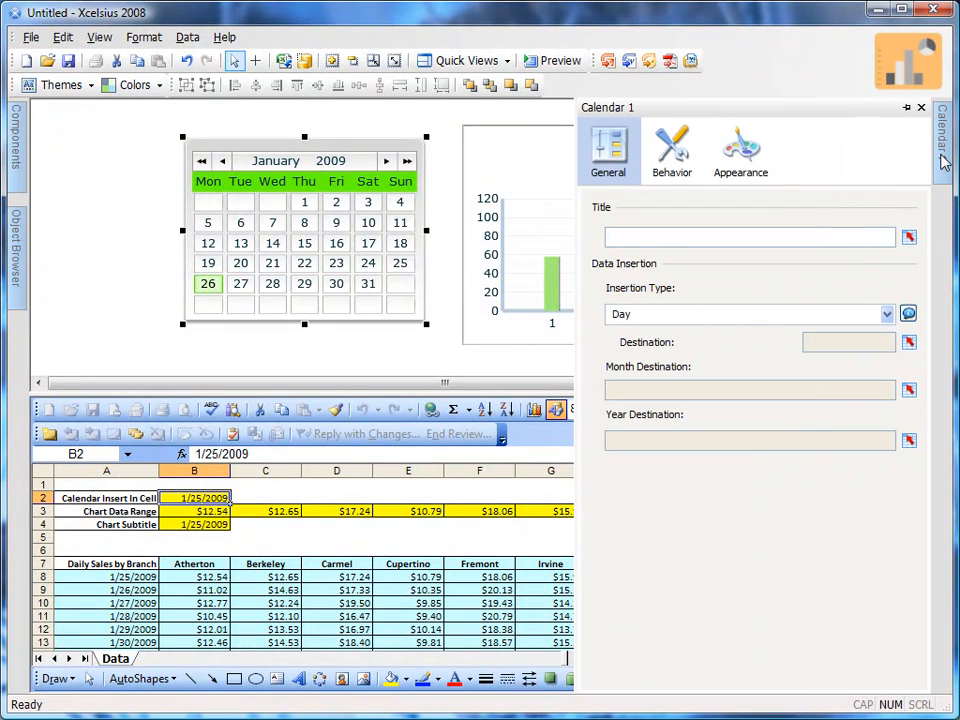
pyautogui.click(672, 234)
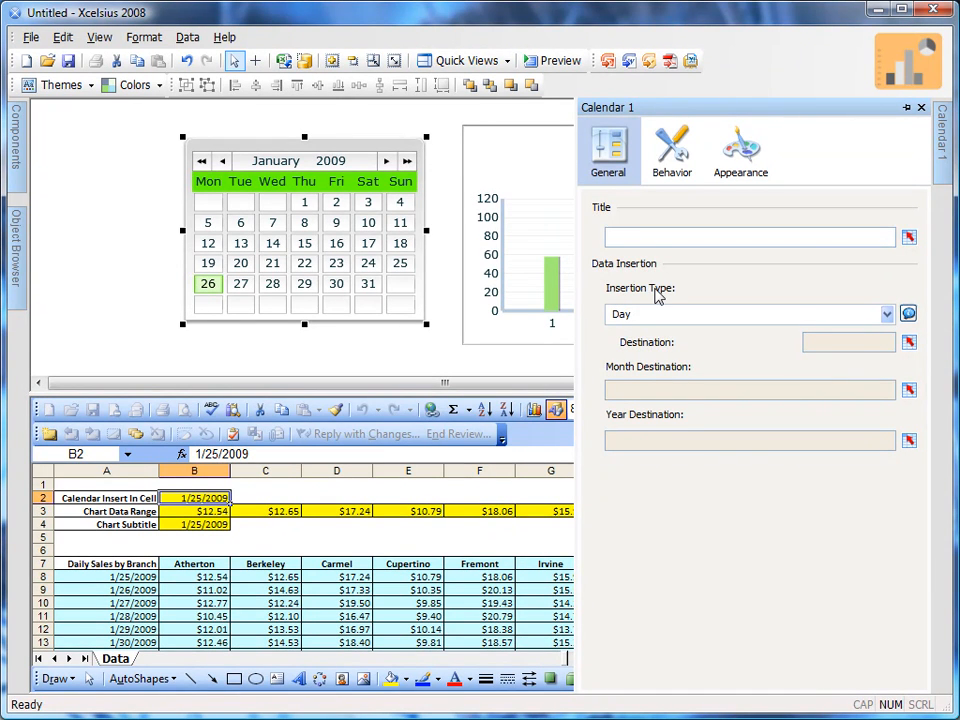
pyautogui.click(797, 317)
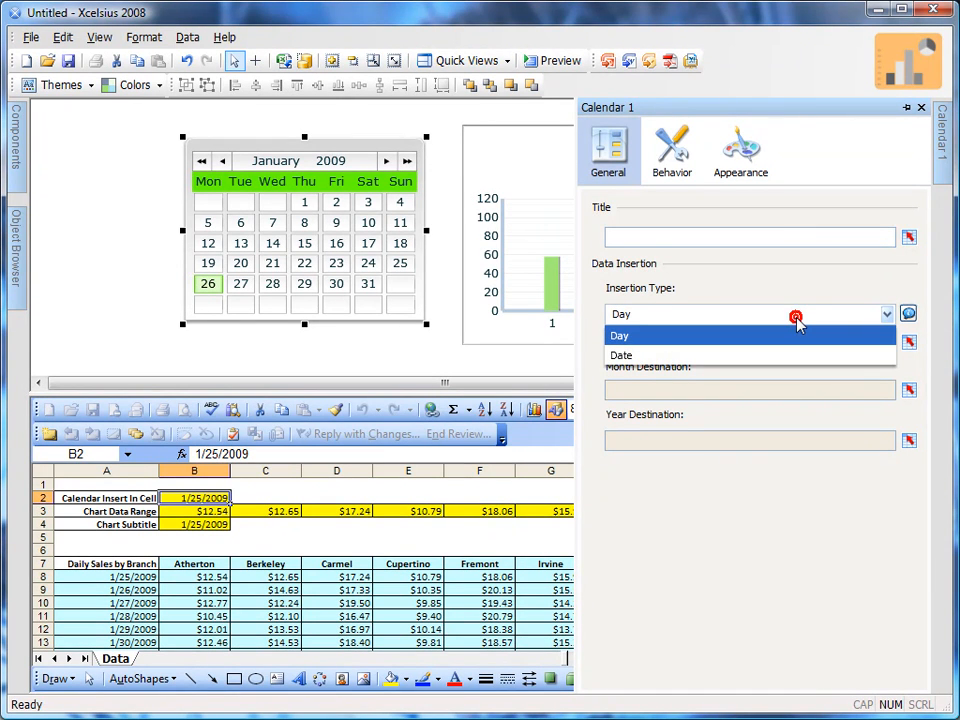
pyautogui.click(801, 330)
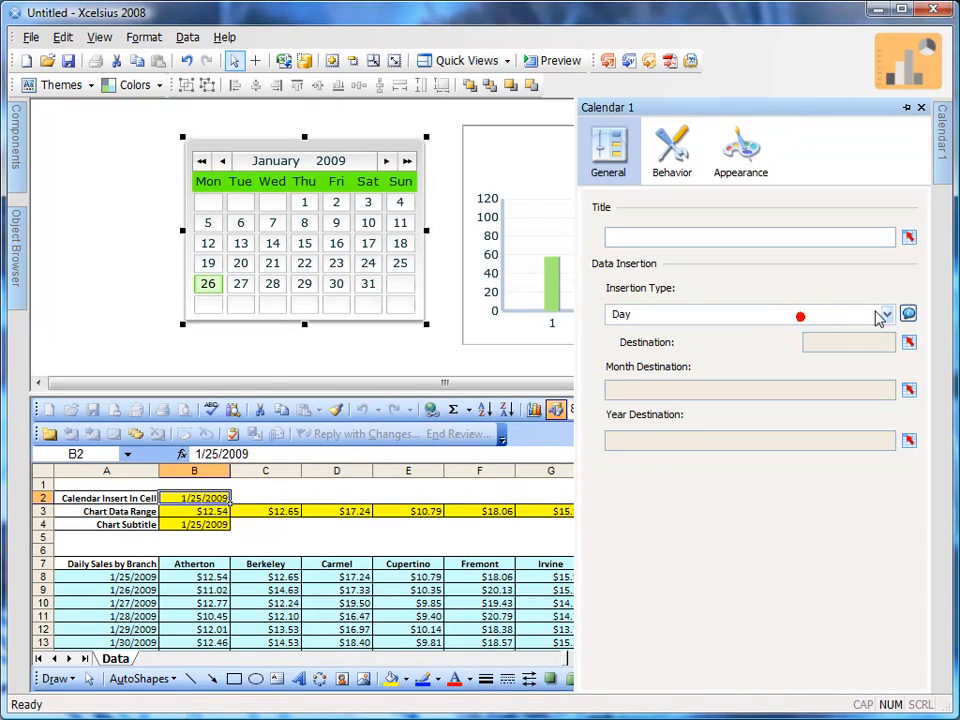
pyautogui.click(907, 314)
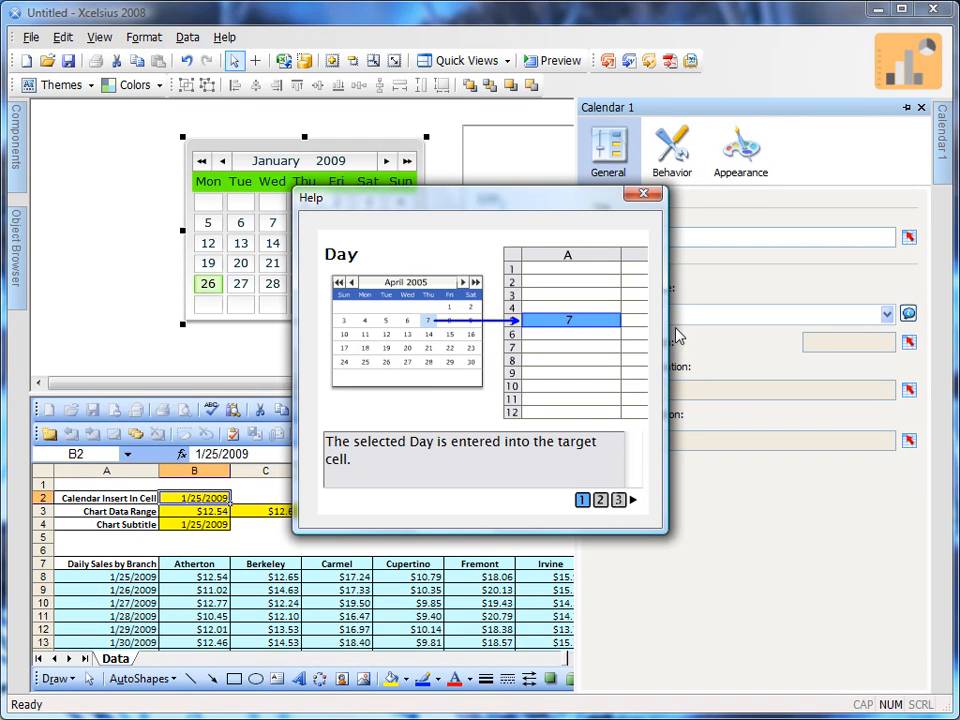
pyautogui.click(643, 194)
# Set the calendar's insertion type to Date and view the help illustration for it
pyautogui.click(649, 315)
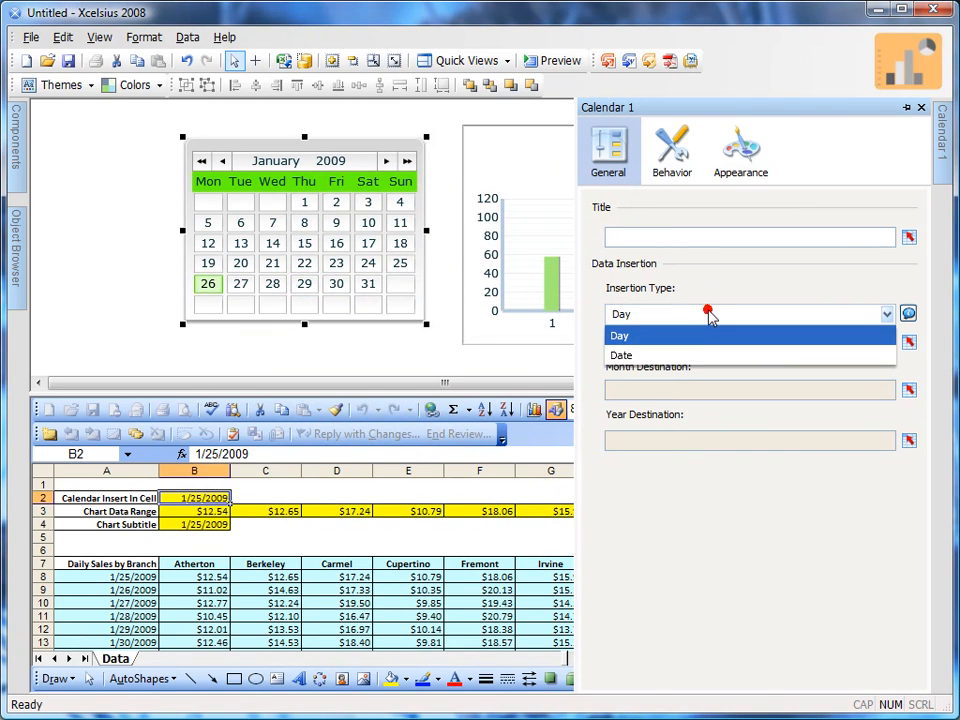
pyautogui.click(690, 356)
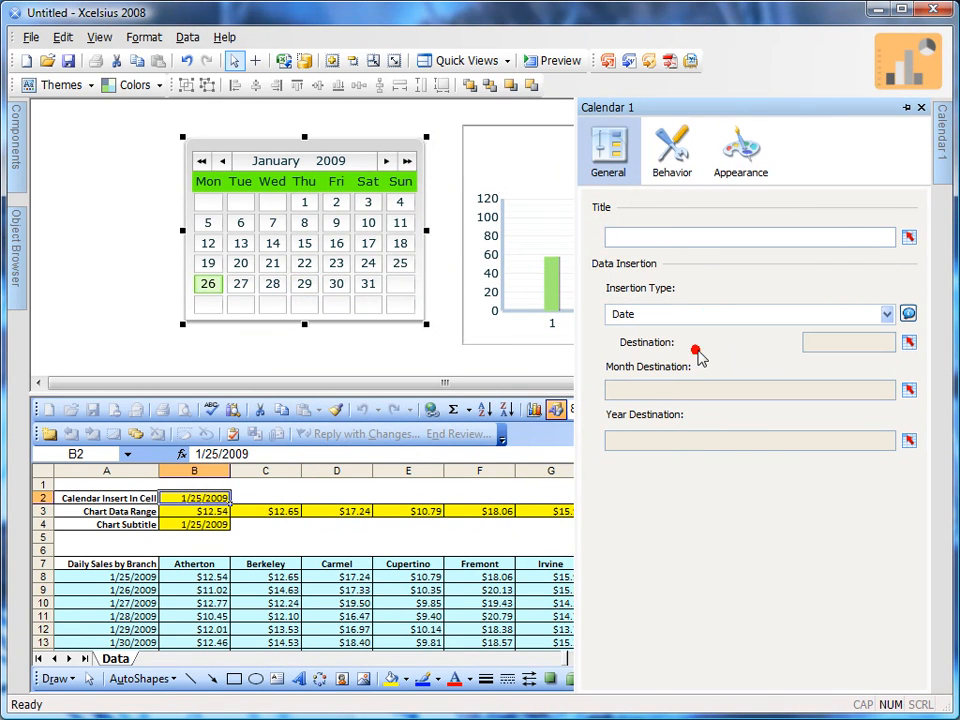
pyautogui.click(909, 315)
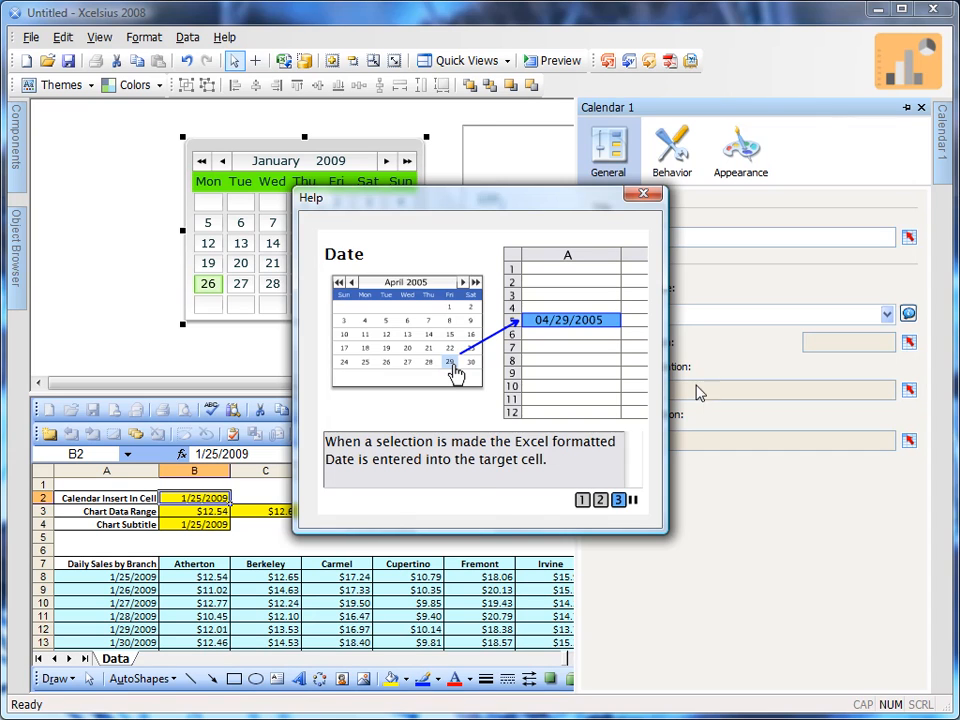
pyautogui.click(648, 196)
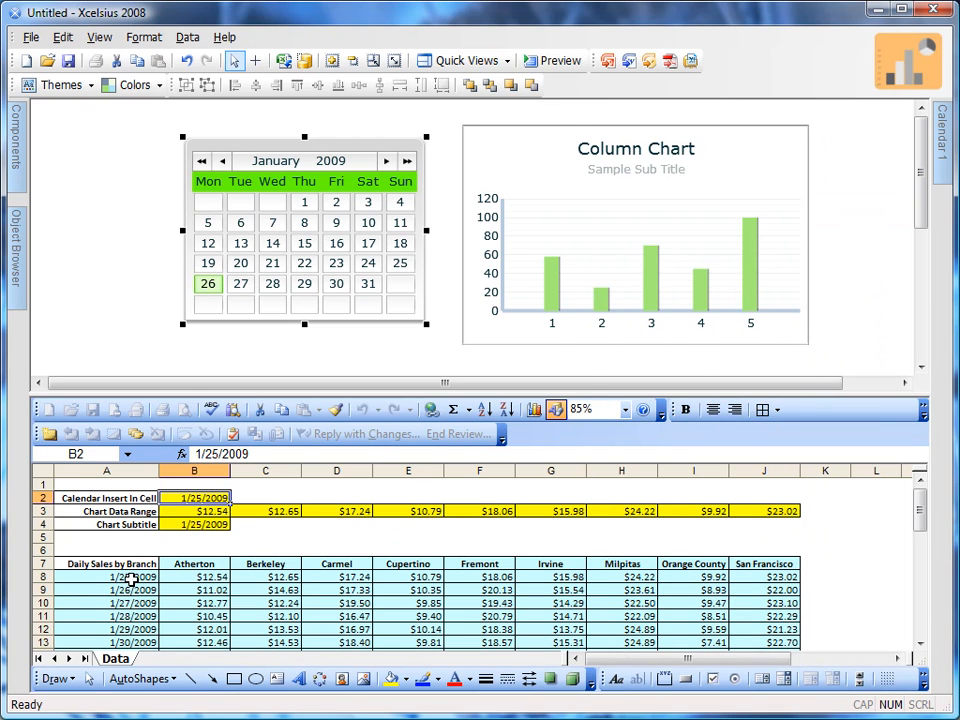
# Link the calendar's date destination to cell B2 on the Data sheet
pyautogui.moveTo(942, 153)
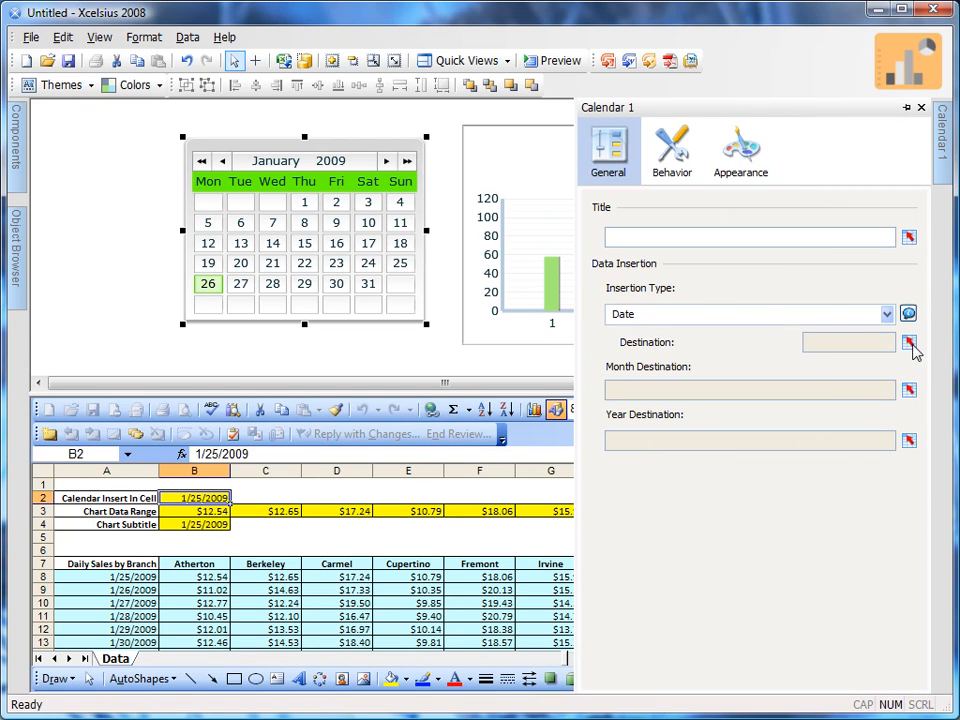
pyautogui.click(910, 343)
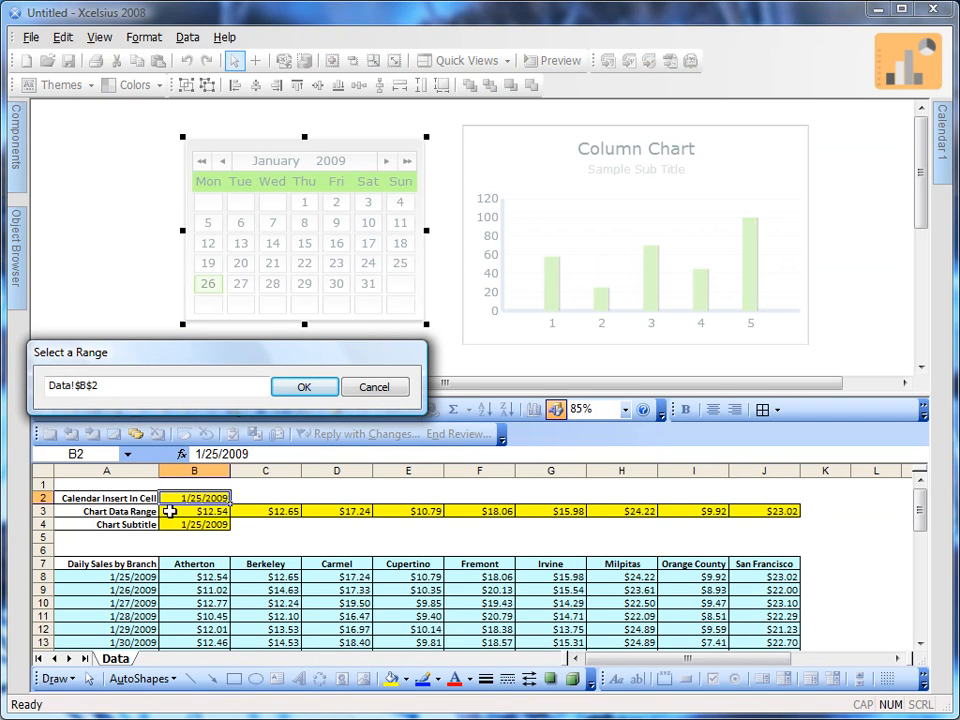
pyautogui.click(304, 387)
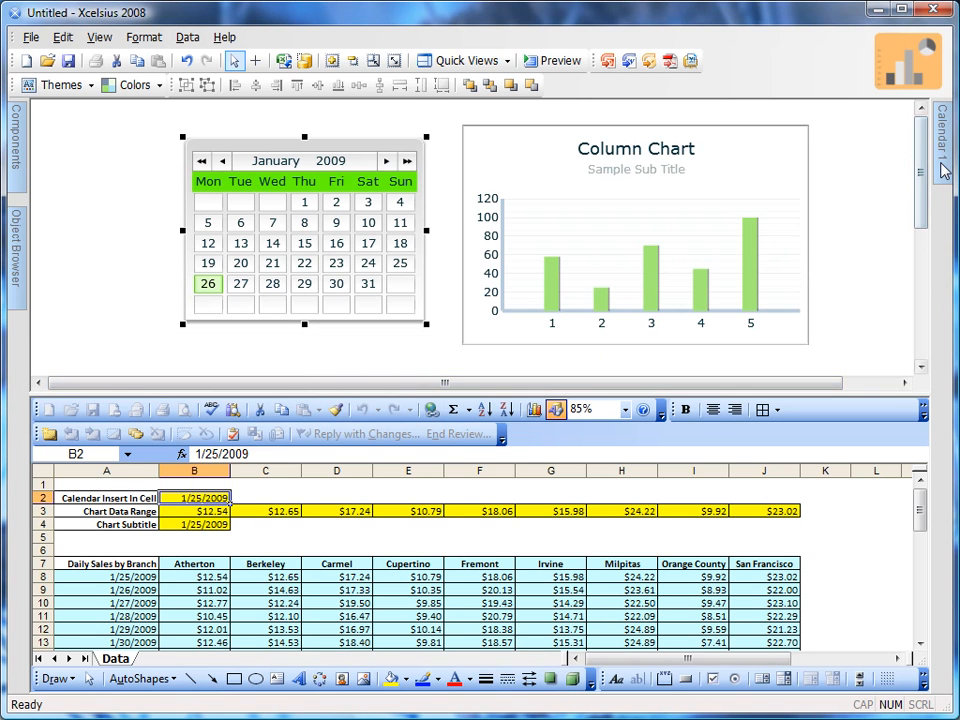
# Review the calendar's behavior and appearance settings, such as default date, calendar limits and text formatting
pyautogui.moveTo(944, 170)
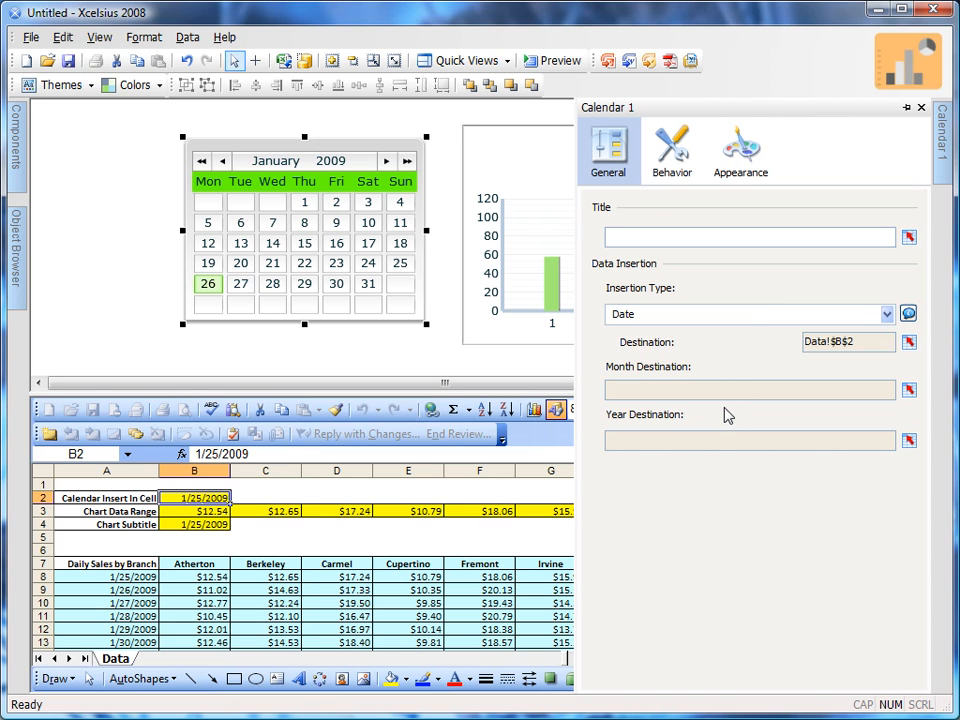
pyautogui.click(673, 165)
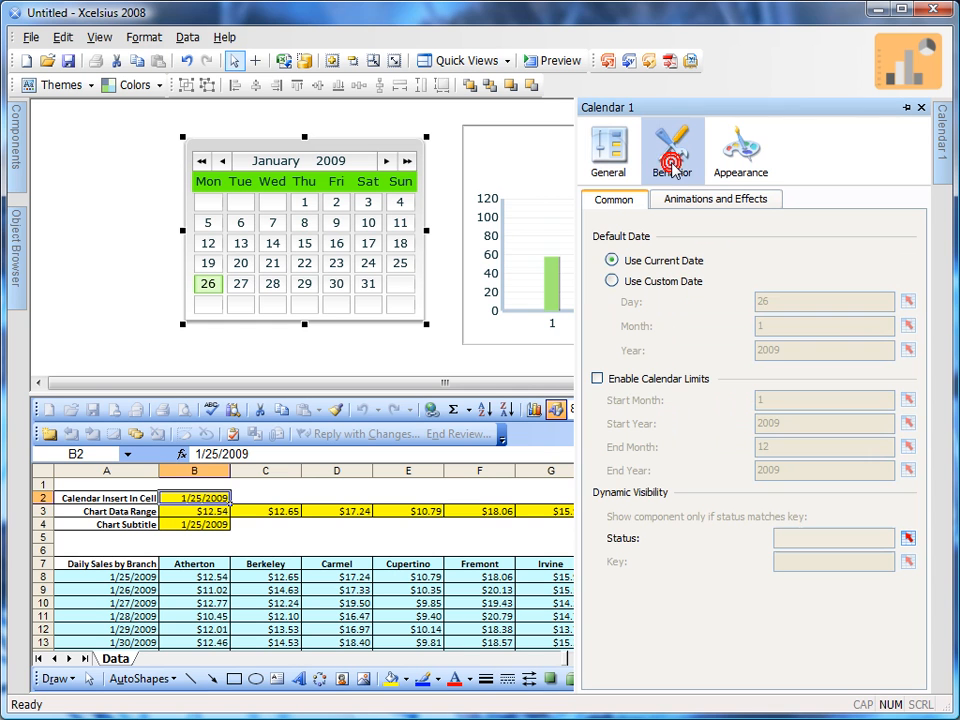
pyautogui.click(740, 162)
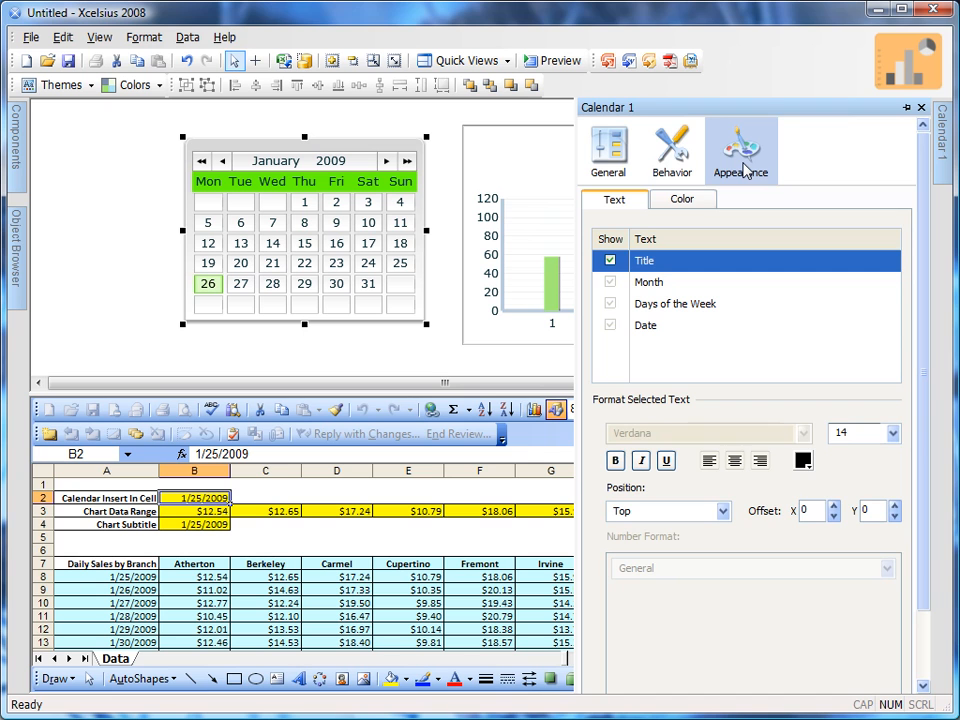
pyautogui.click(668, 165)
pyautogui.click(630, 160)
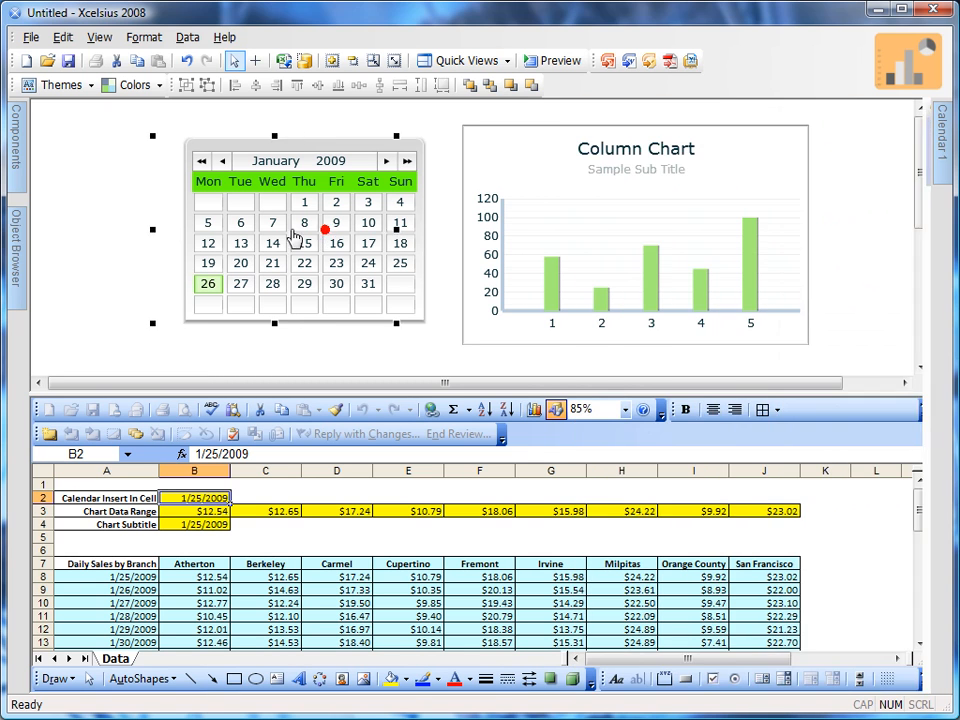
# Move the calendar and the column chart further left on the canvas, keeping them side by side
pyautogui.moveTo(311, 231); pyautogui.dragTo(251, 236)
pyautogui.click(589, 239)
pyautogui.moveTo(526, 250); pyautogui.dragTo(446, 248)
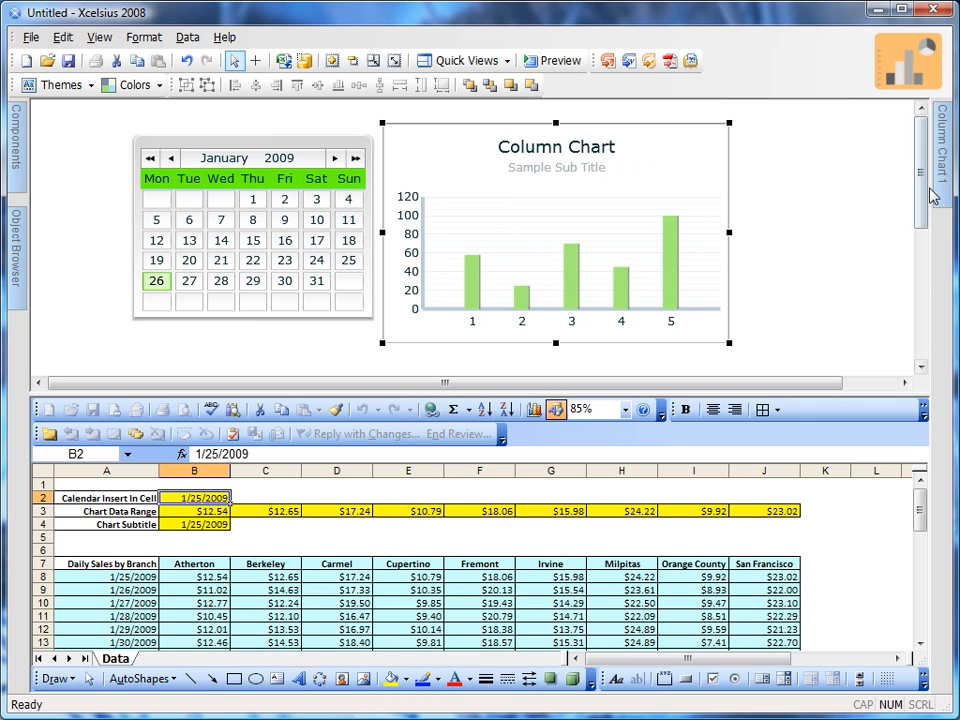
# Link the column chart's title to cell A7 and its subtitle to cell B4 on the Data sheet
pyautogui.moveTo(941, 178)
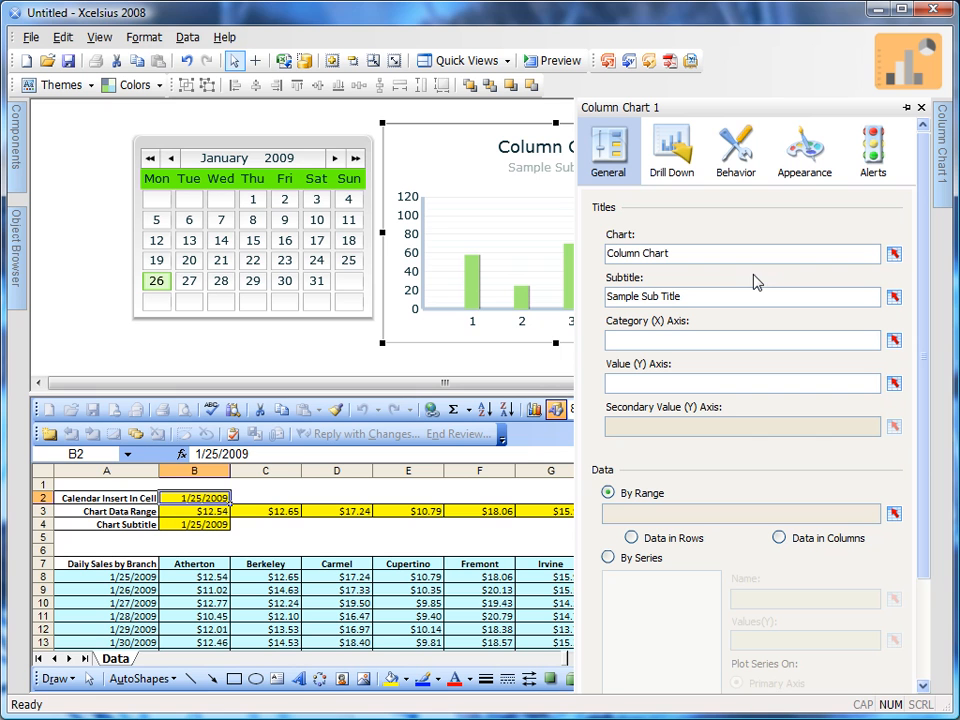
pyautogui.click(894, 256)
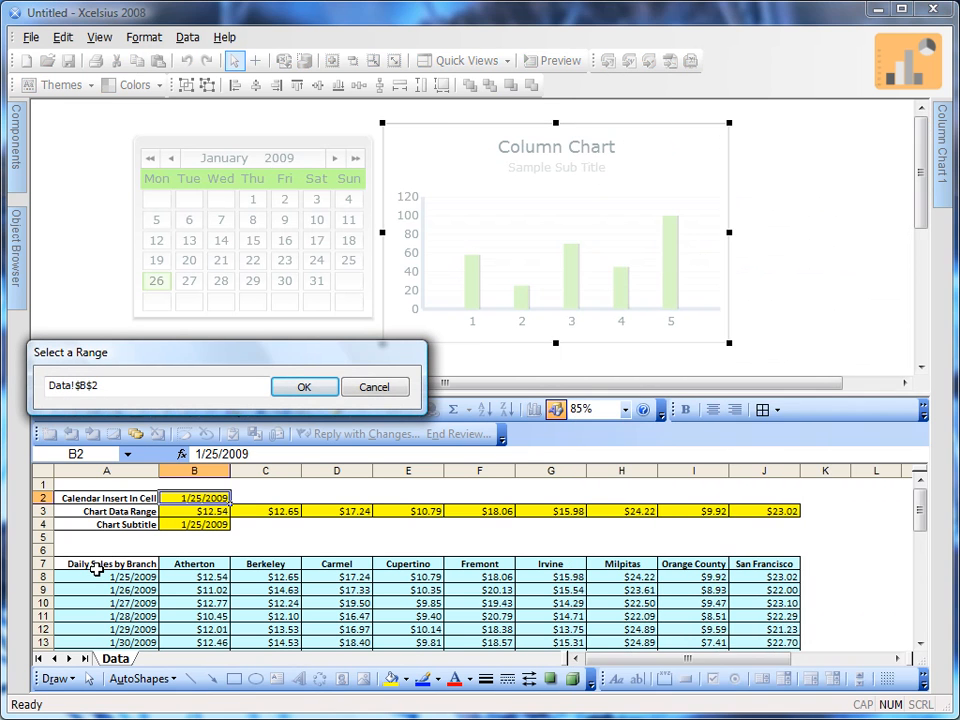
pyautogui.click(96, 566)
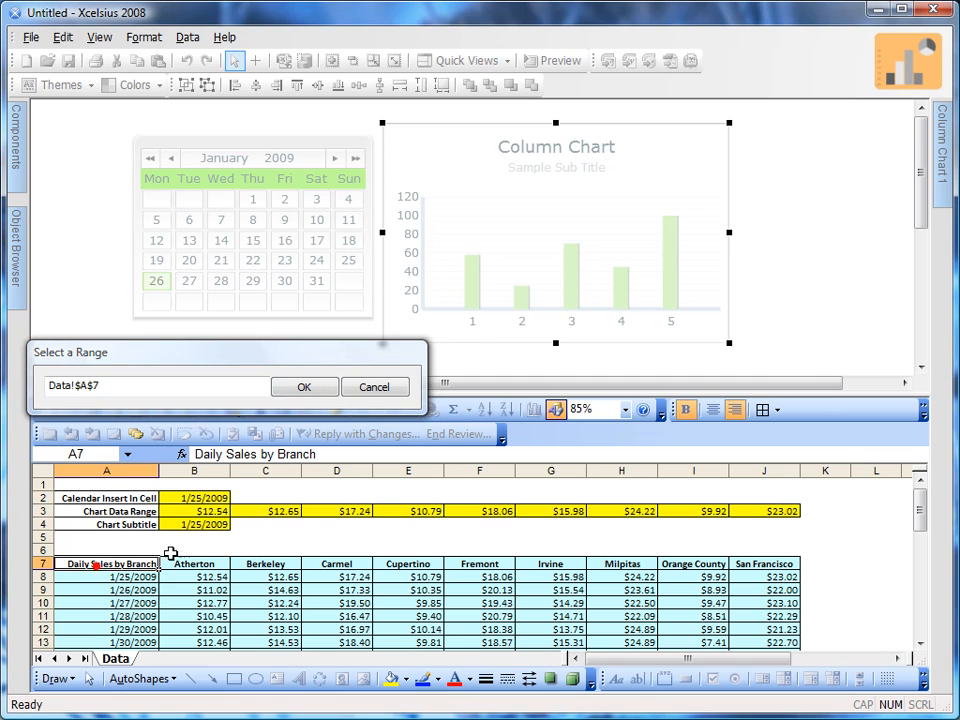
pyautogui.click(304, 387)
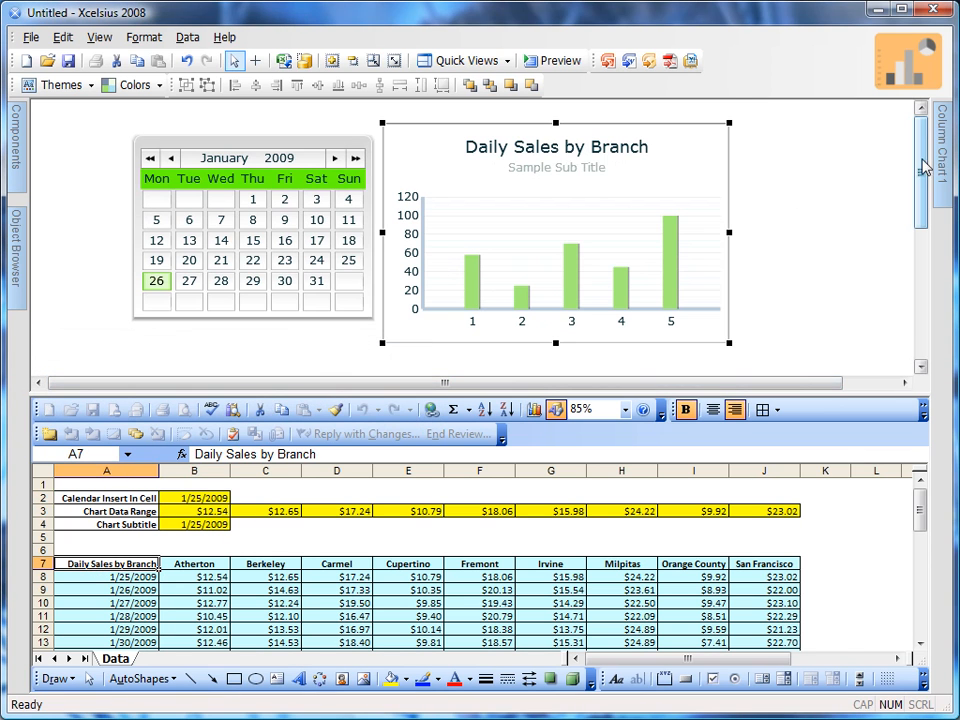
pyautogui.moveTo(940, 163)
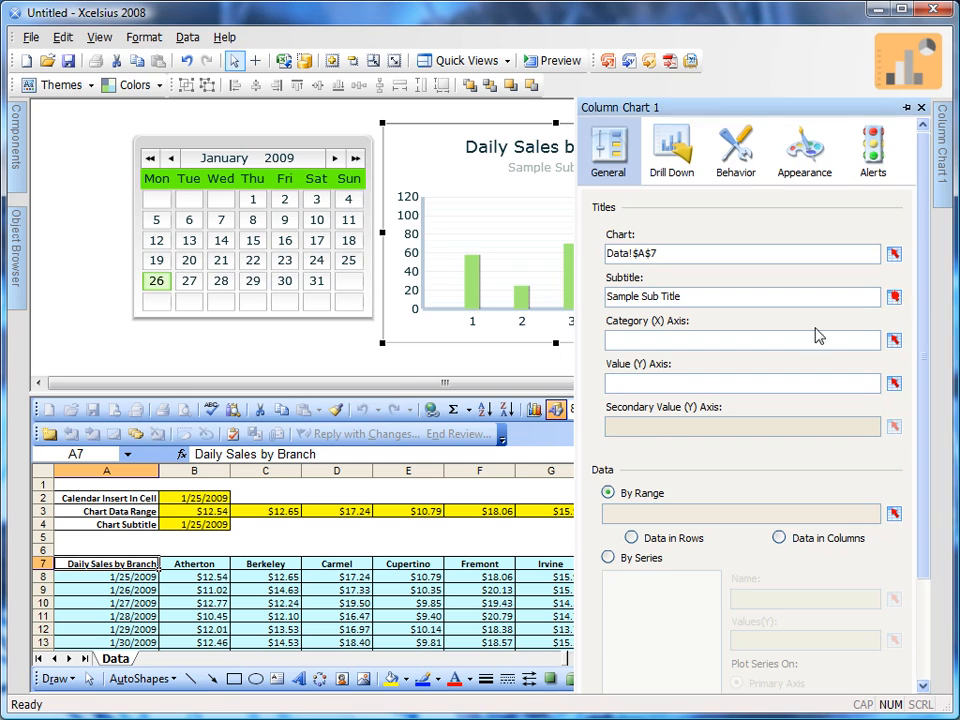
pyautogui.click(894, 298)
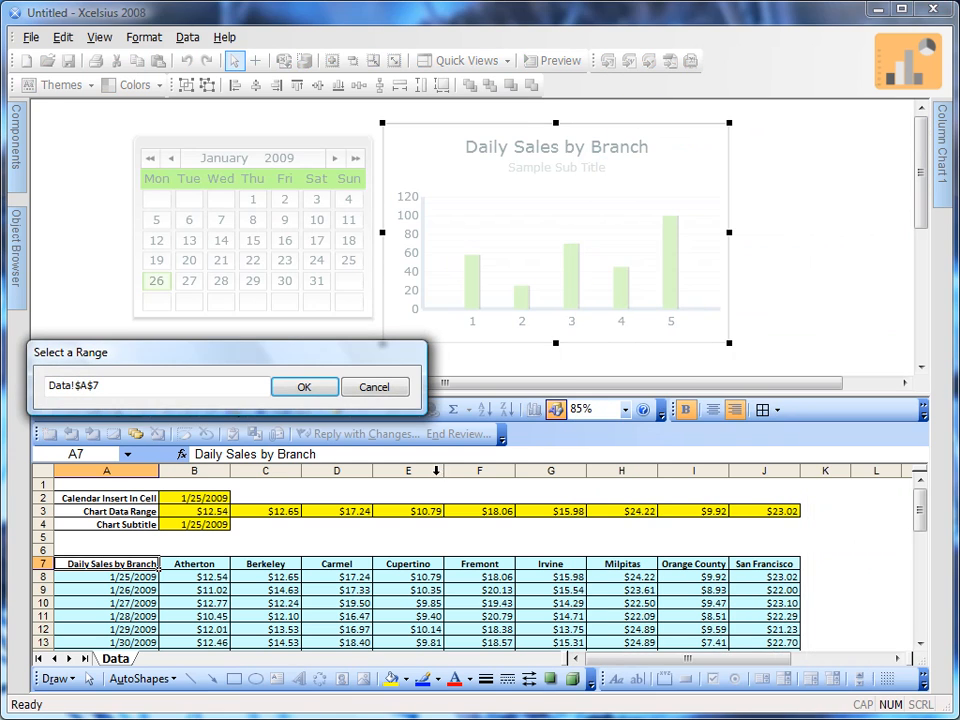
pyautogui.click(200, 525)
pyautogui.click(334, 387)
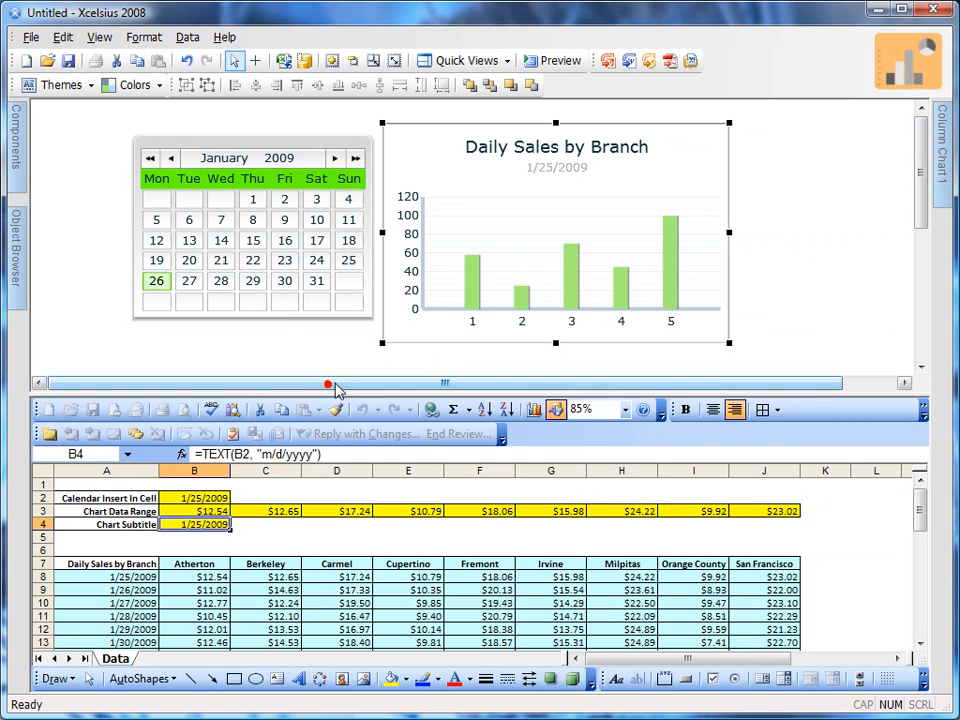
# Set the chart's data to By Series, add one series, and link its name to cell B4
pyautogui.moveTo(945, 172)
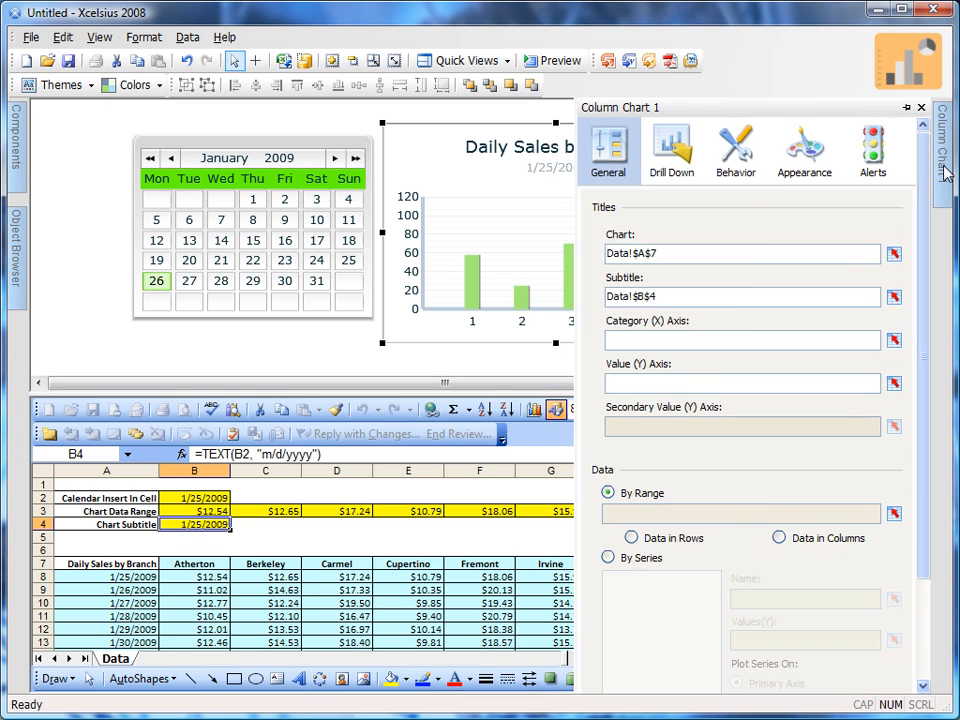
pyautogui.scroll(-3, 935, 370)
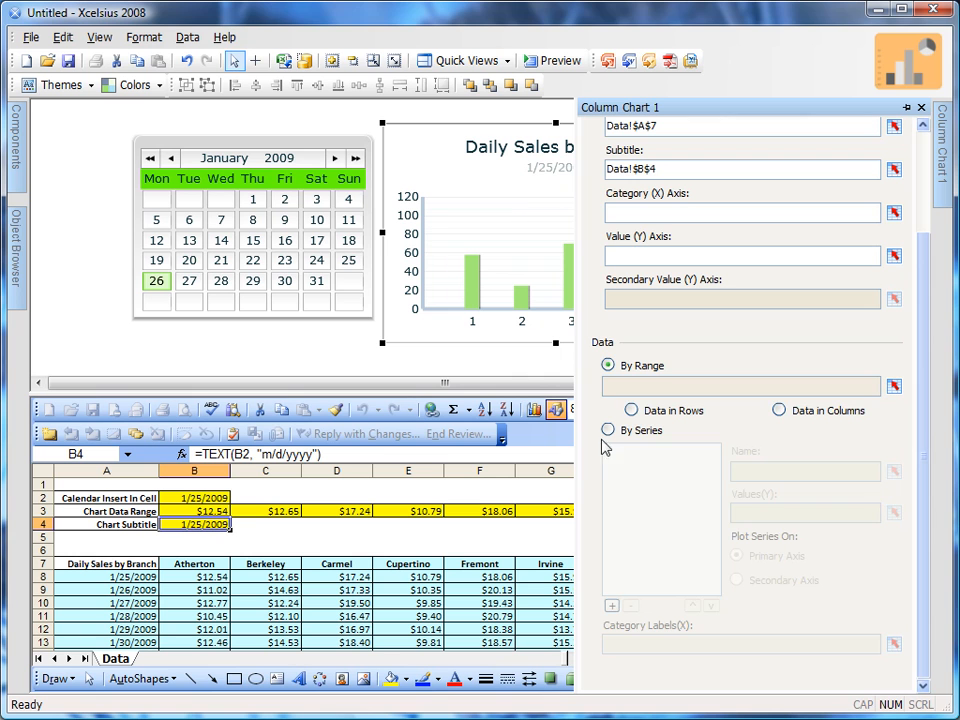
pyautogui.click(608, 430)
pyautogui.click(611, 605)
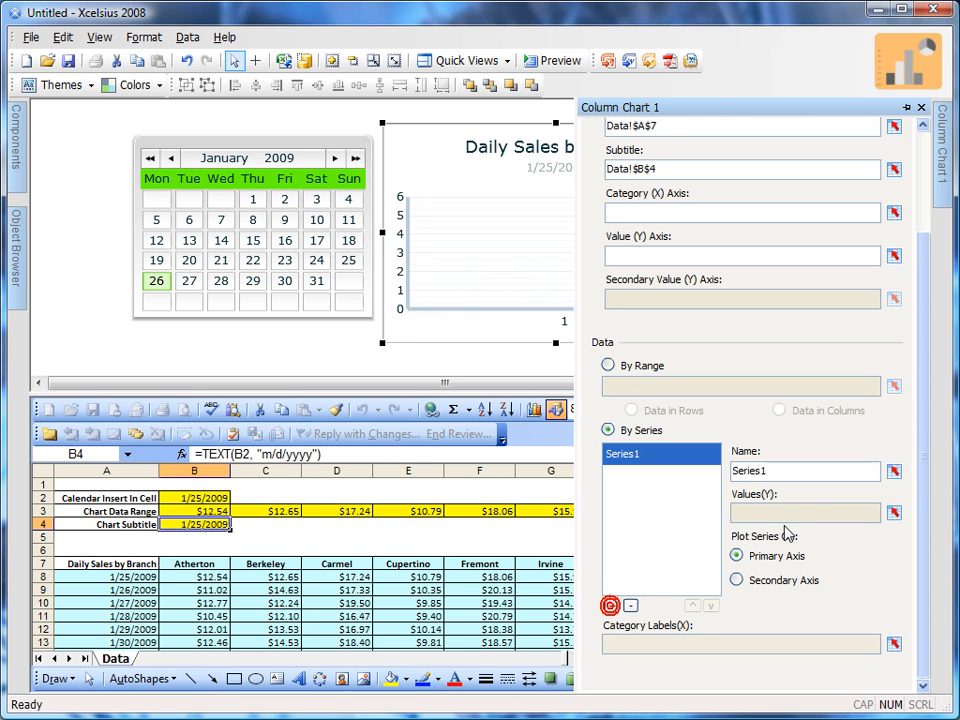
pyautogui.click(895, 473)
pyautogui.click(206, 524)
pyautogui.click(312, 396)
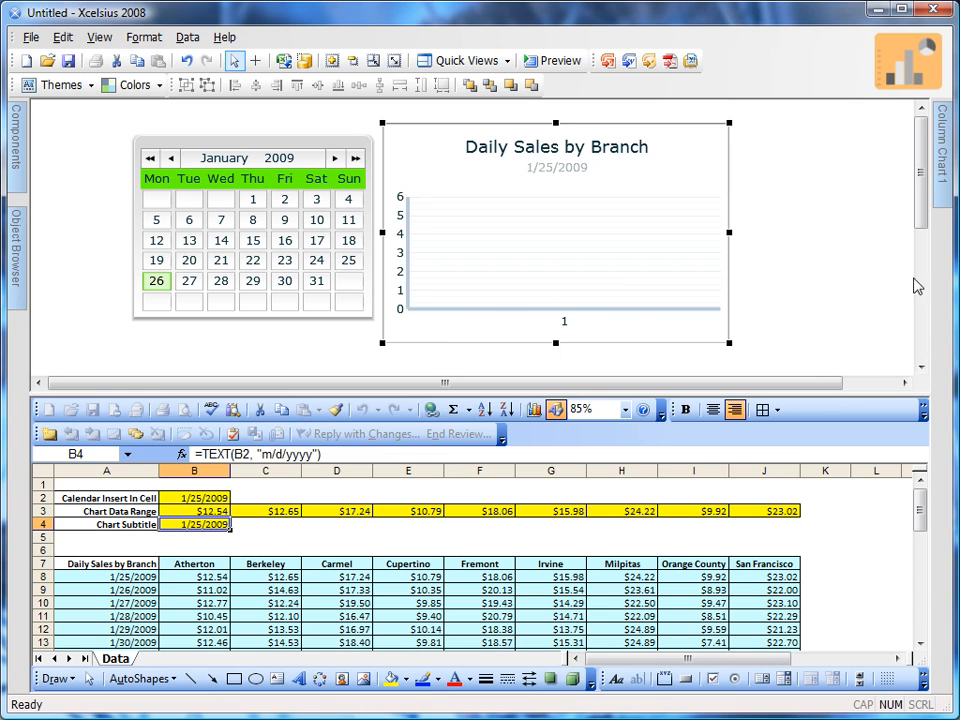
# Link the series' Y values to Data cells B3:J3 and the chart's category labels to the branch names in B7:J7
pyautogui.moveTo(944, 204)
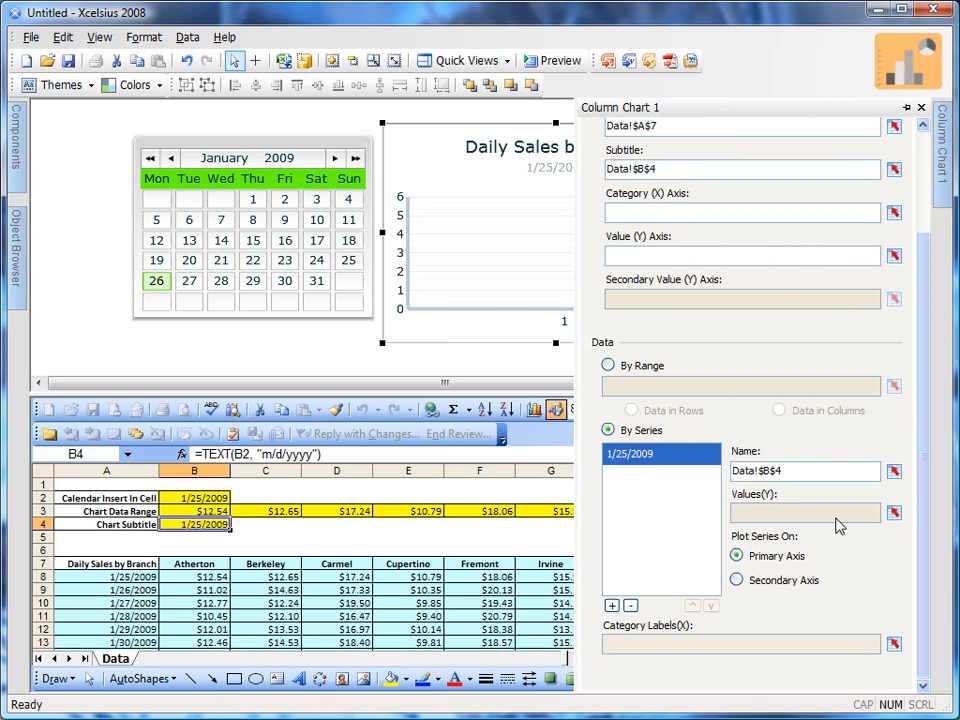
pyautogui.click(895, 513)
pyautogui.moveTo(211, 511); pyautogui.dragTo(741, 514)
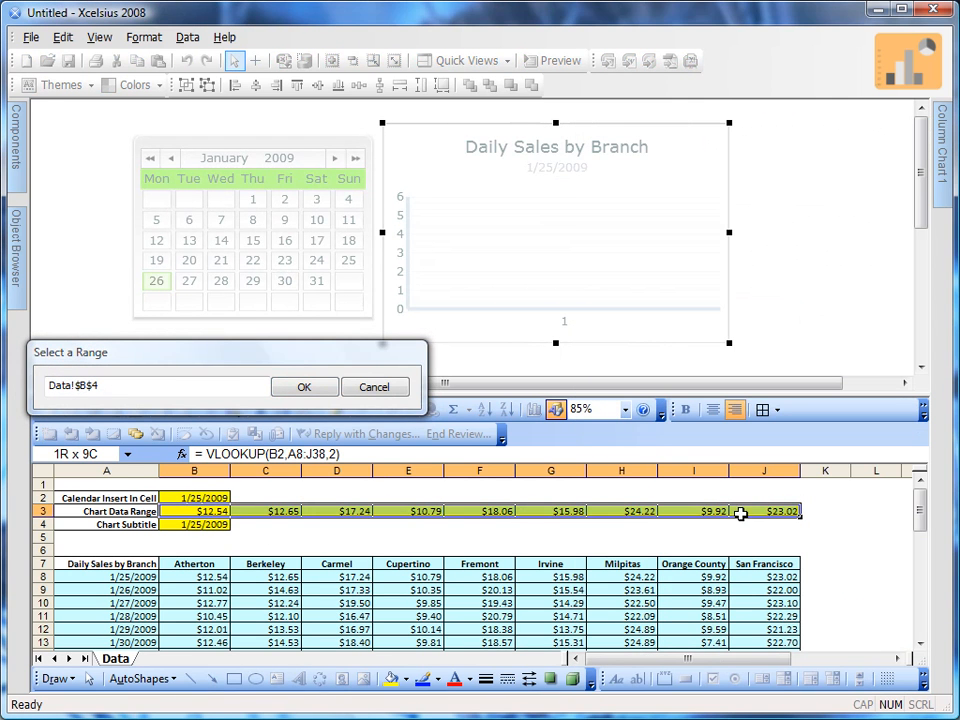
pyautogui.click(305, 387)
pyautogui.moveTo(939, 171)
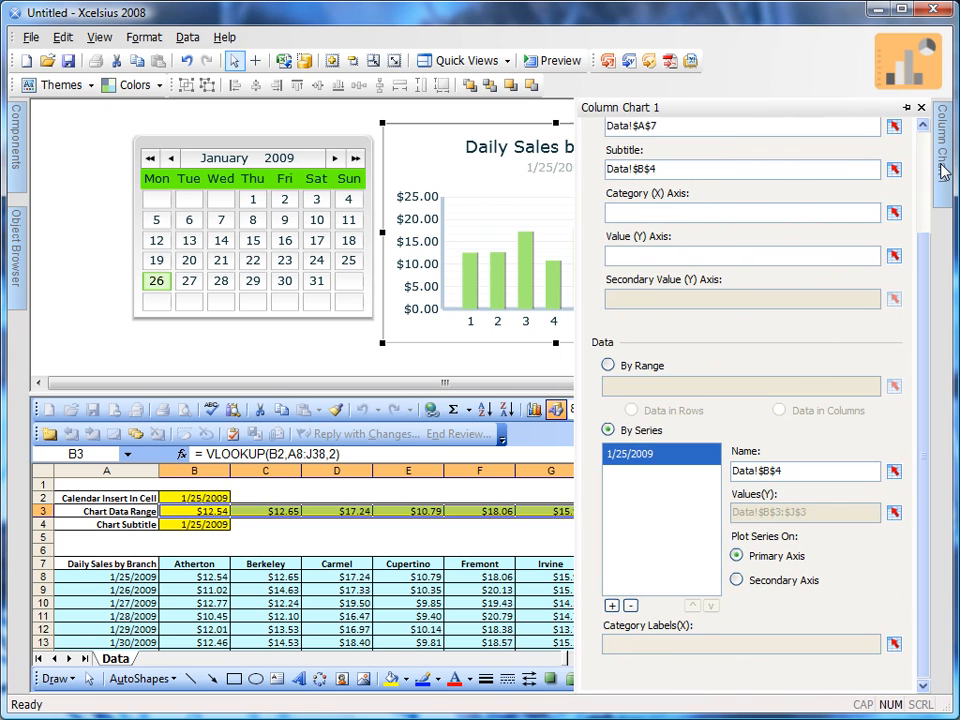
pyautogui.click(894, 644)
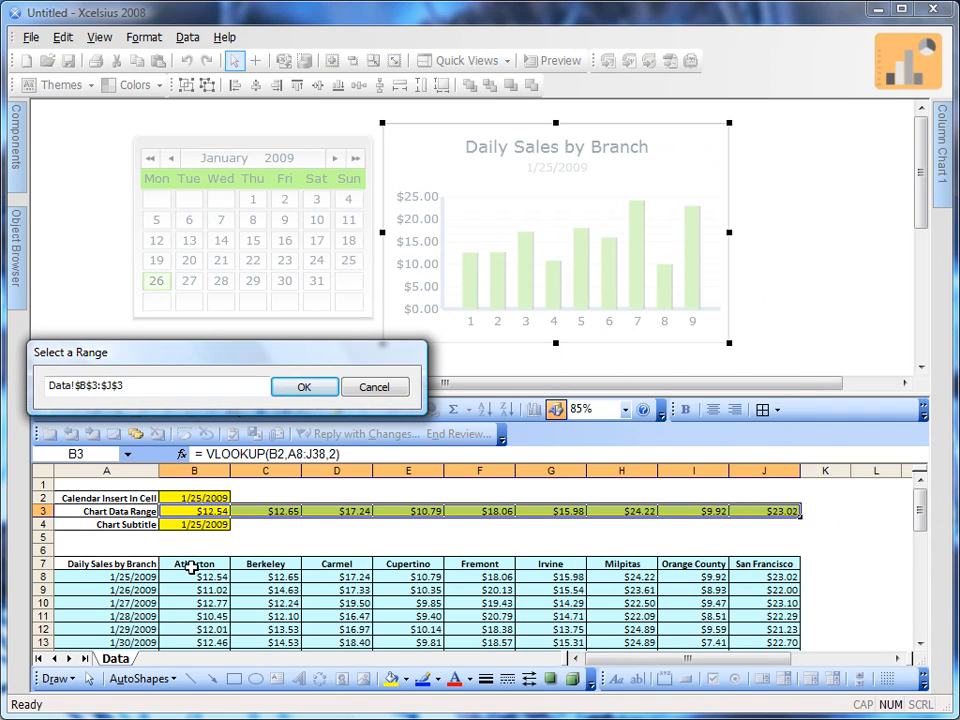
pyautogui.click(194, 566)
pyautogui.moveTo(194, 566); pyautogui.dragTo(755, 563)
pyautogui.click(305, 386)
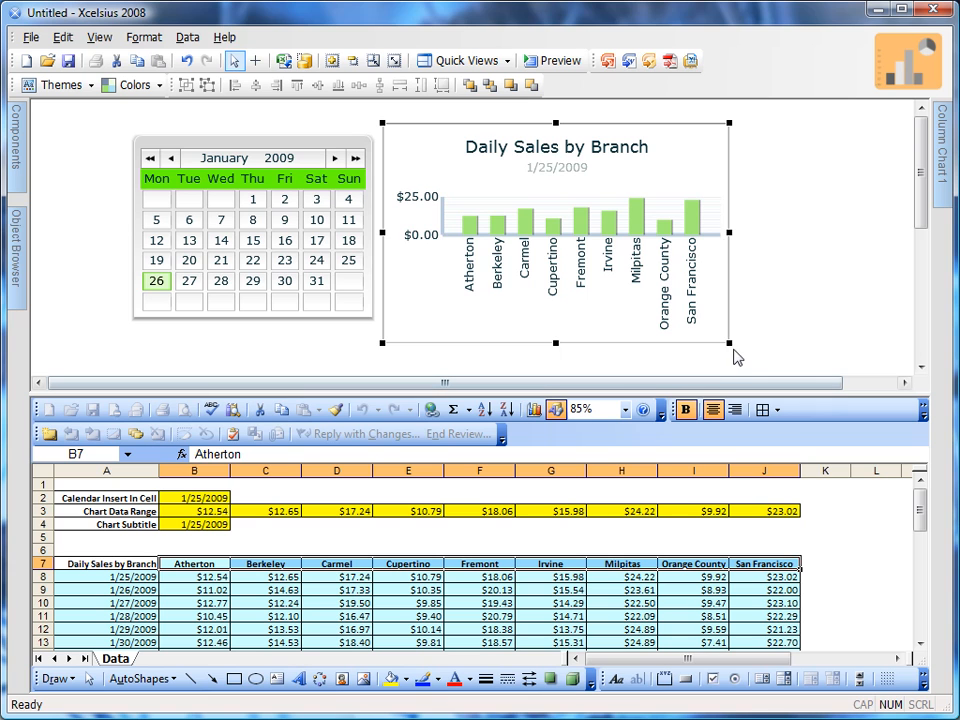
# Enlarge the column chart slightly in width and height, and reposition the calendar and chart side by side
pyautogui.moveTo(730, 345); pyautogui.dragTo(765, 369)
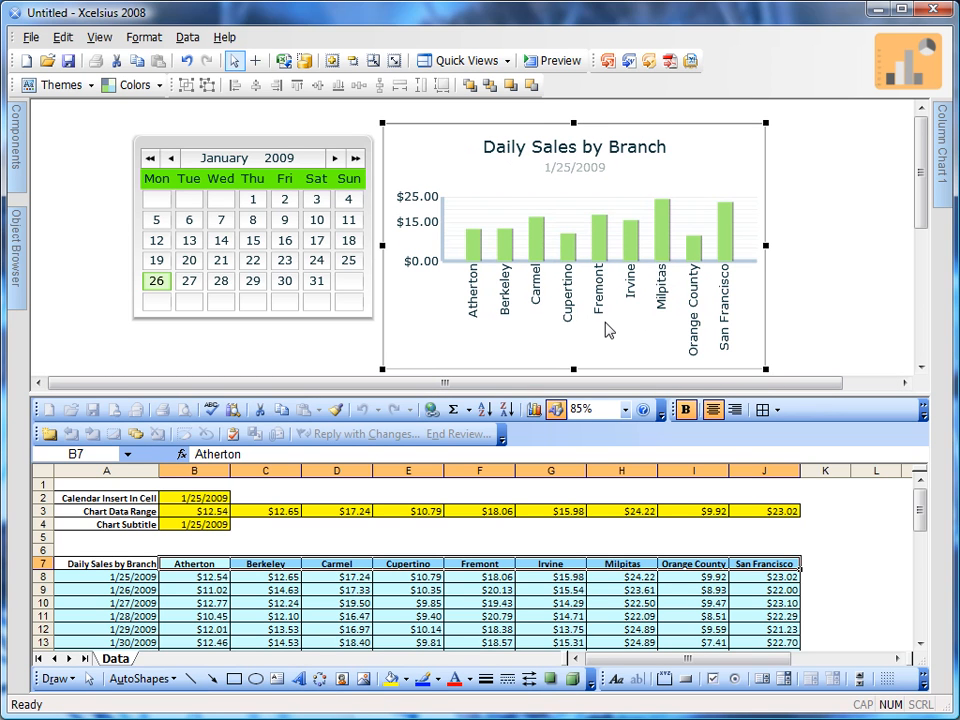
pyautogui.moveTo(232, 186); pyautogui.dragTo(228, 204)
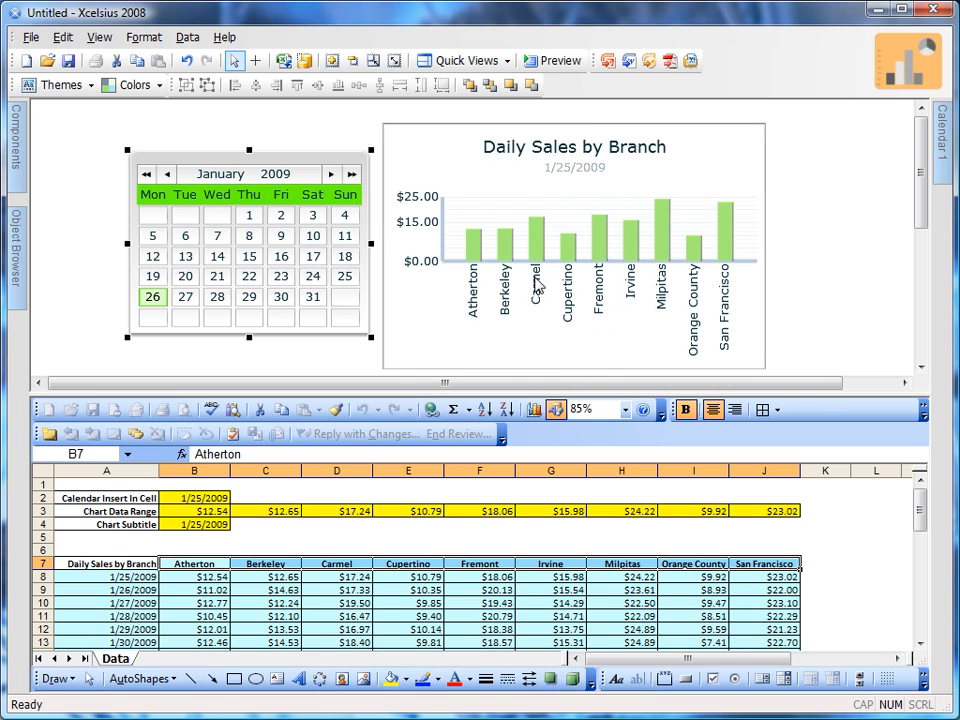
pyautogui.moveTo(537, 285); pyautogui.dragTo(533, 281)
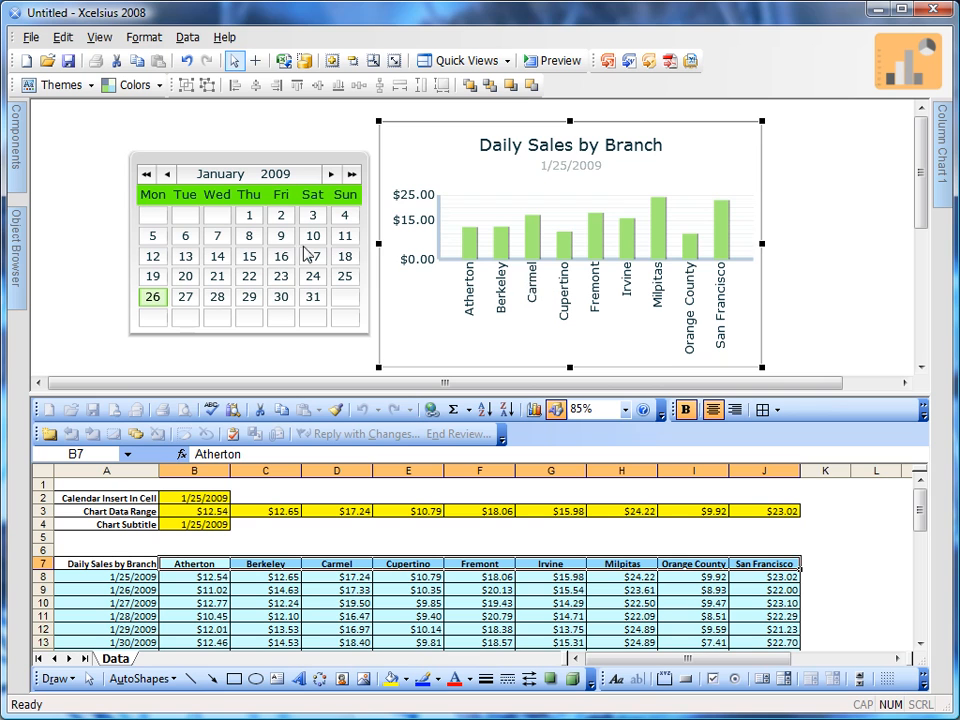
pyautogui.moveTo(272, 247); pyautogui.dragTo(265, 241)
pyautogui.moveTo(512, 276); pyautogui.dragTo(506, 275)
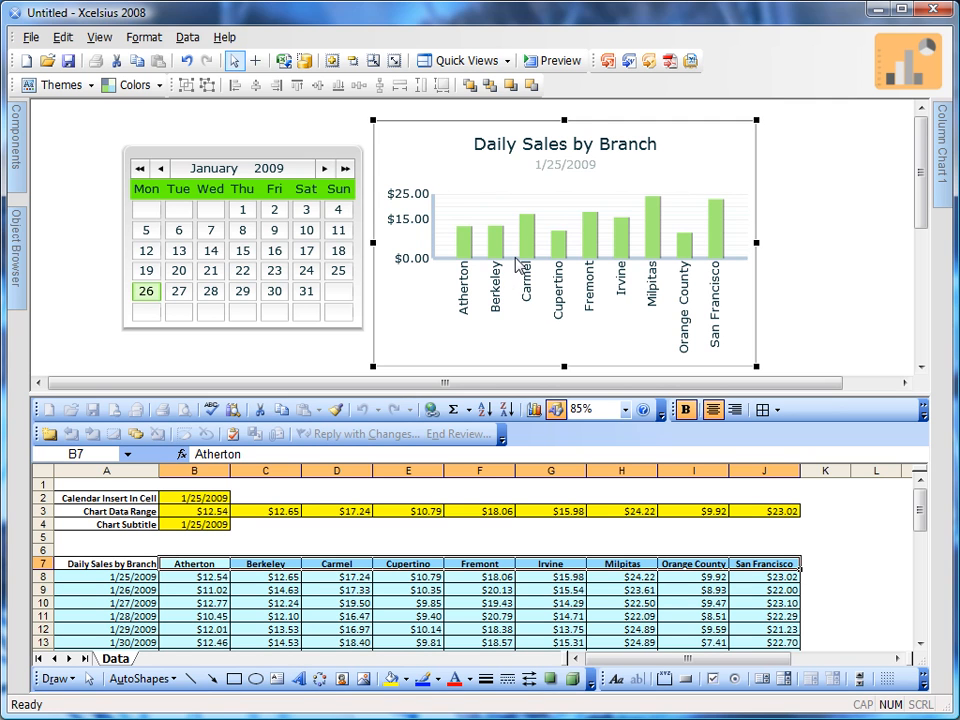
# Preview the dashboard, select January 27 through 31, 2009 in the calendar in turn, and check individual branch values in the chart
pyautogui.click(560, 61)
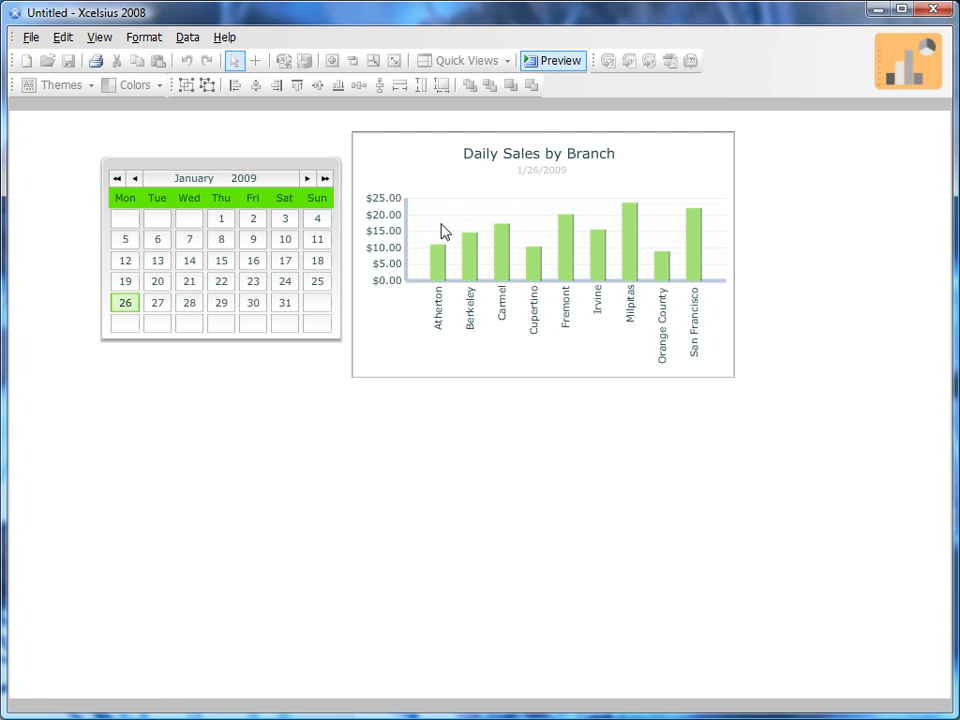
pyautogui.click(157, 305)
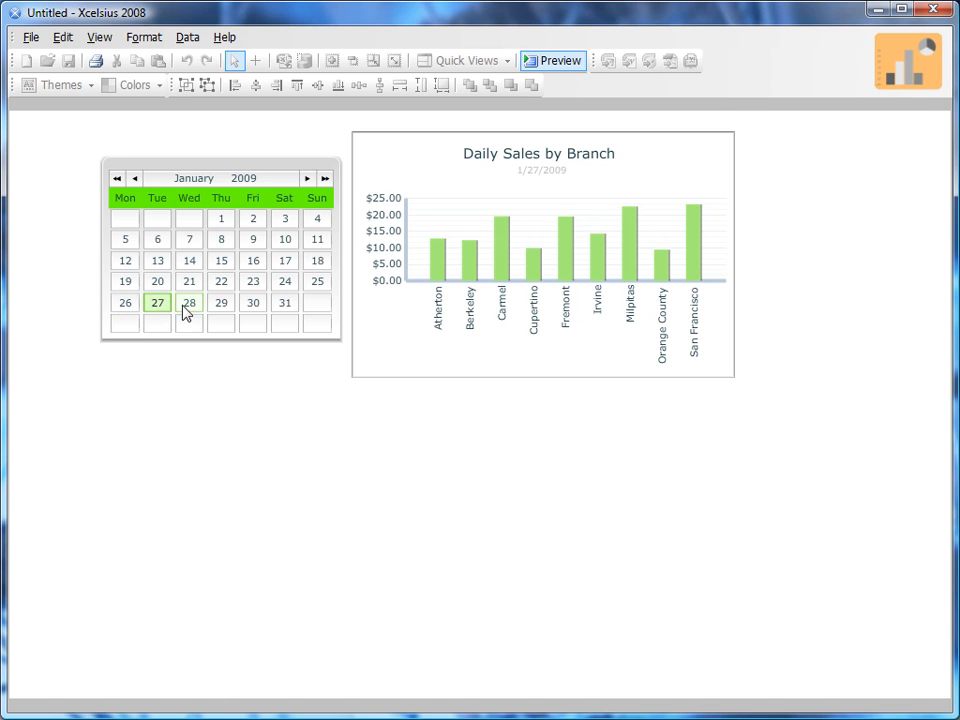
pyautogui.click(192, 304)
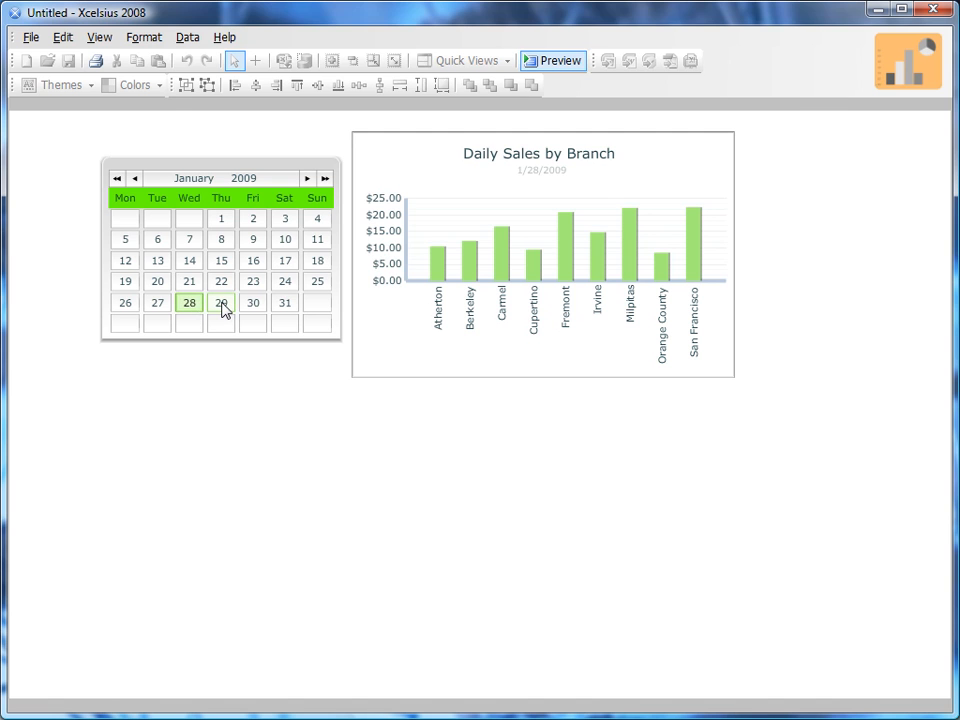
pyautogui.click(222, 305)
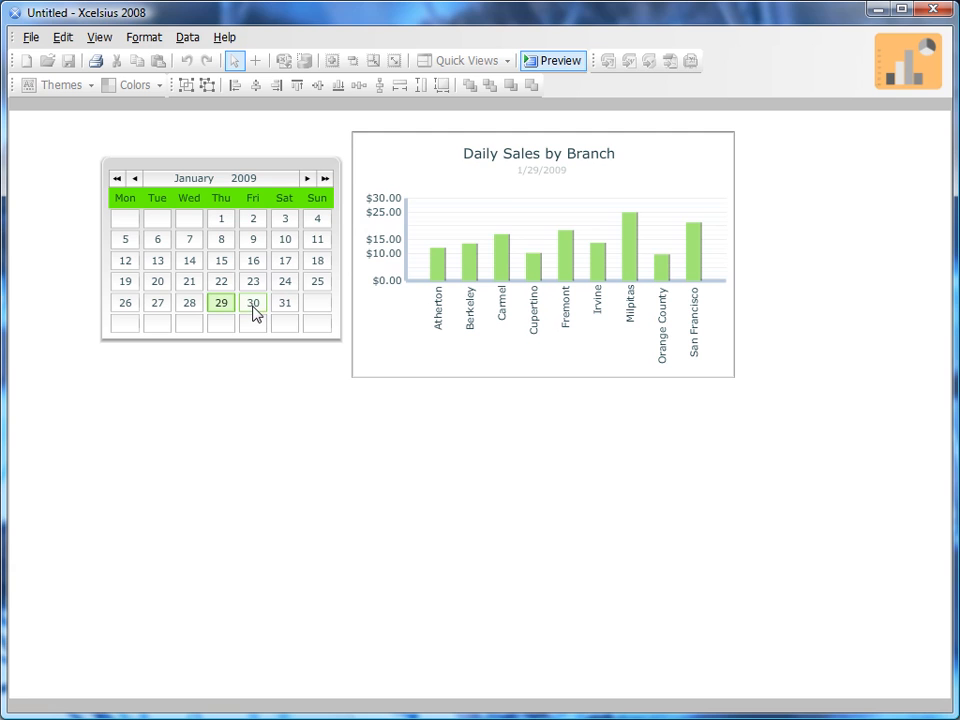
pyautogui.click(253, 305)
pyautogui.moveTo(470, 269)
pyautogui.moveTo(506, 276)
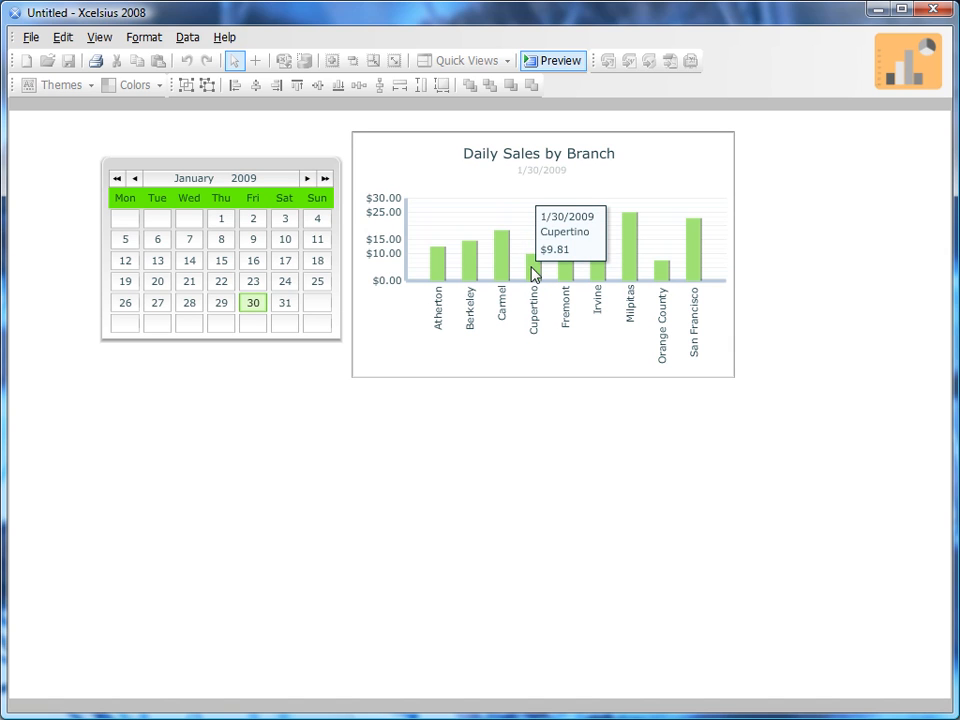
pyautogui.click(286, 303)
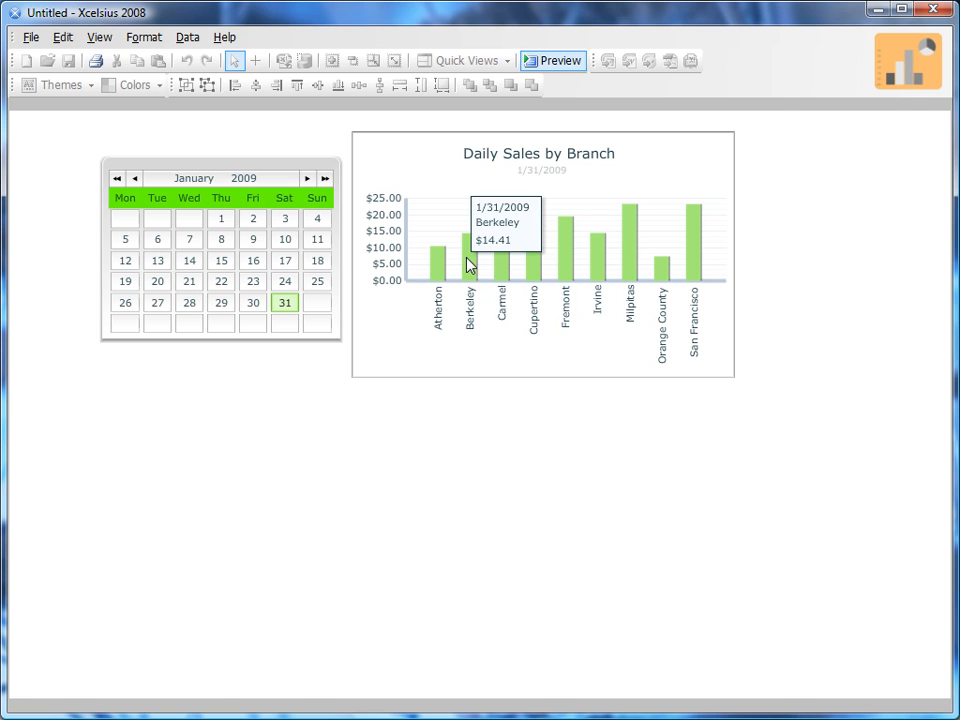
pyautogui.moveTo(565, 273)
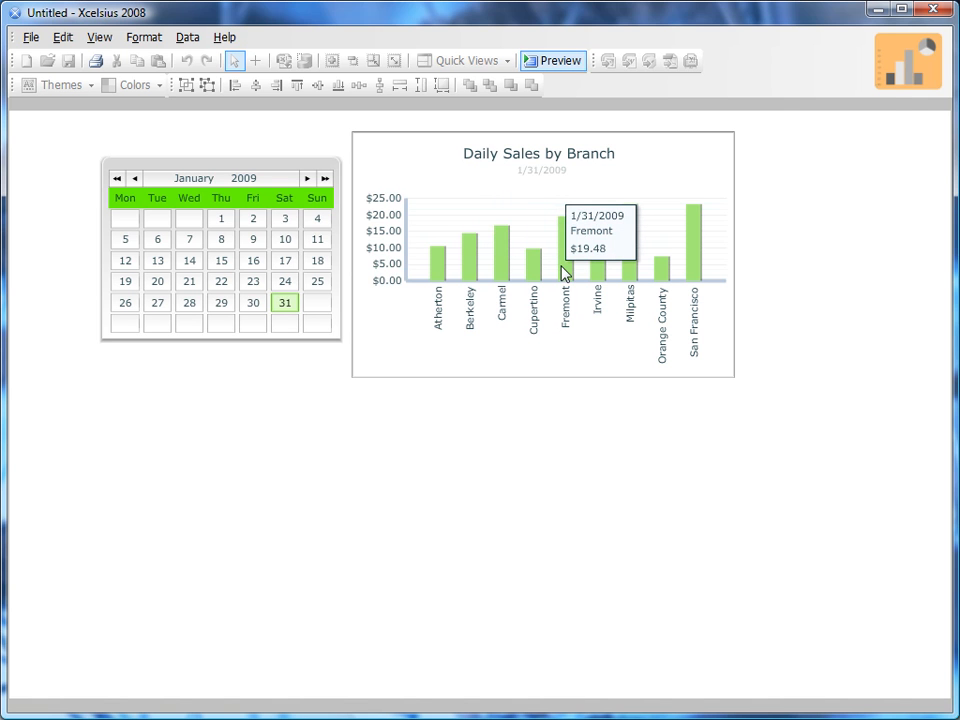
pyautogui.click(558, 62)
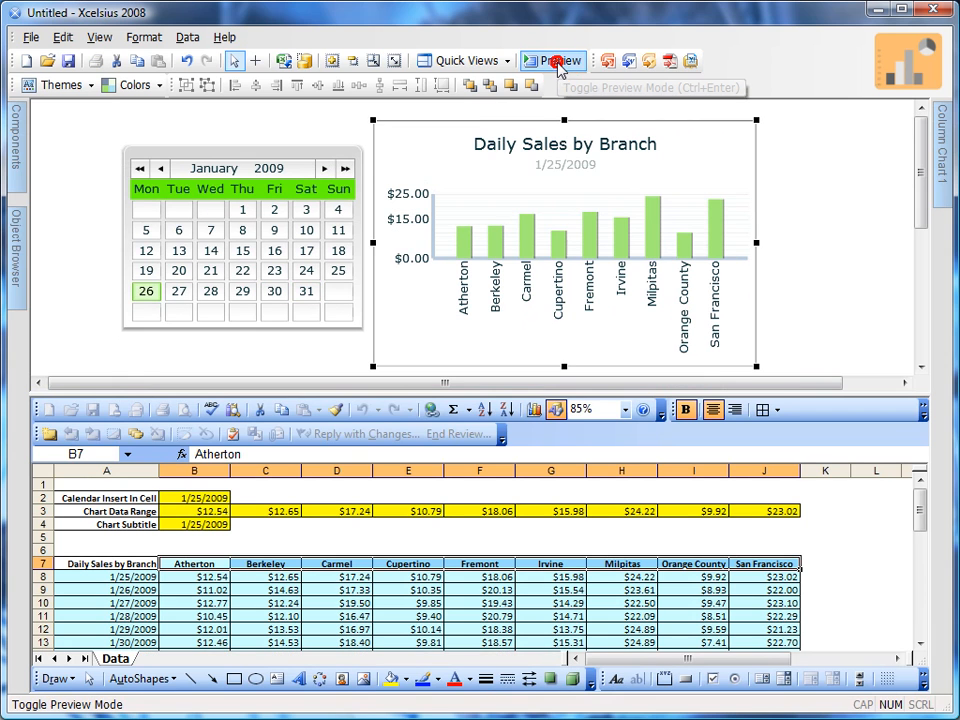
# Shift the calendar and the Daily Sales by Branch chart slightly further left on the canvas
pyautogui.click(306, 209)
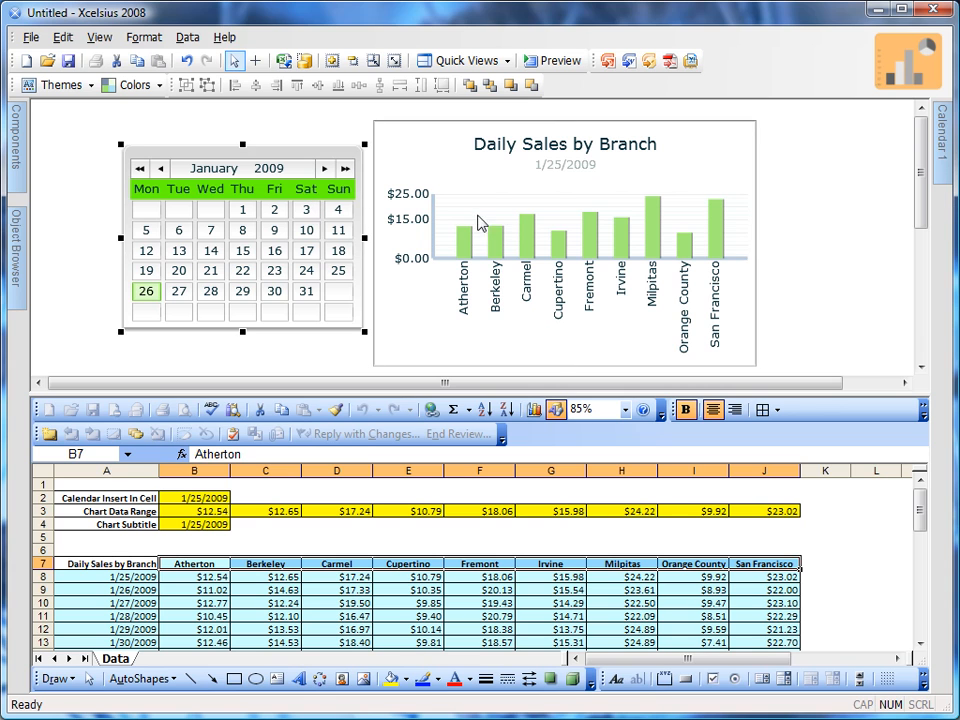
pyautogui.click(504, 233)
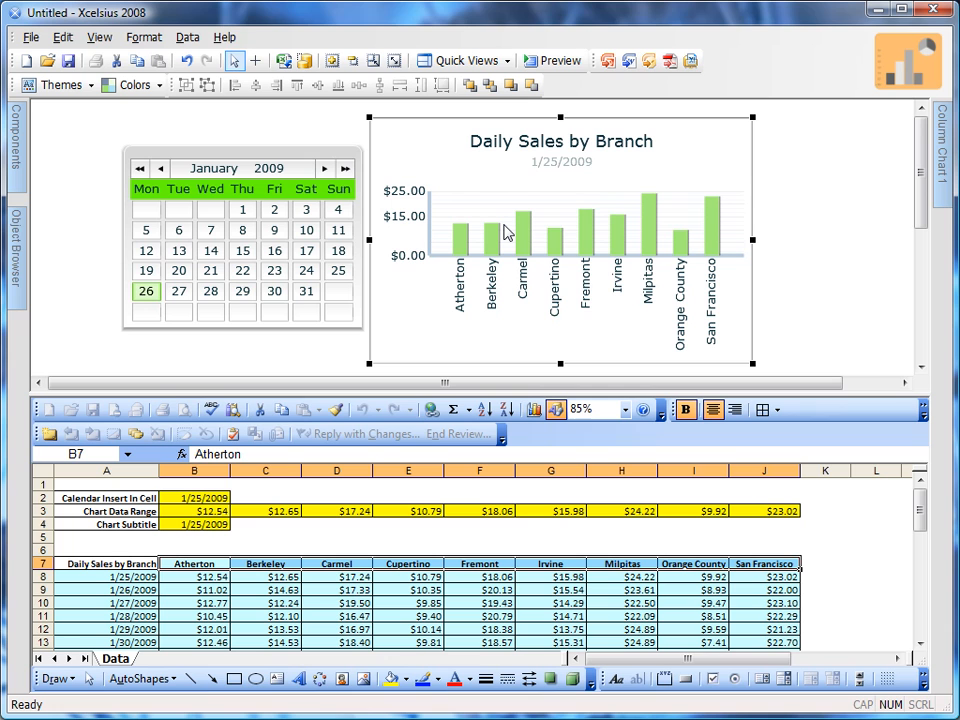
pyautogui.click(306, 251)
pyautogui.moveTo(300, 251); pyautogui.dragTo(294, 251)
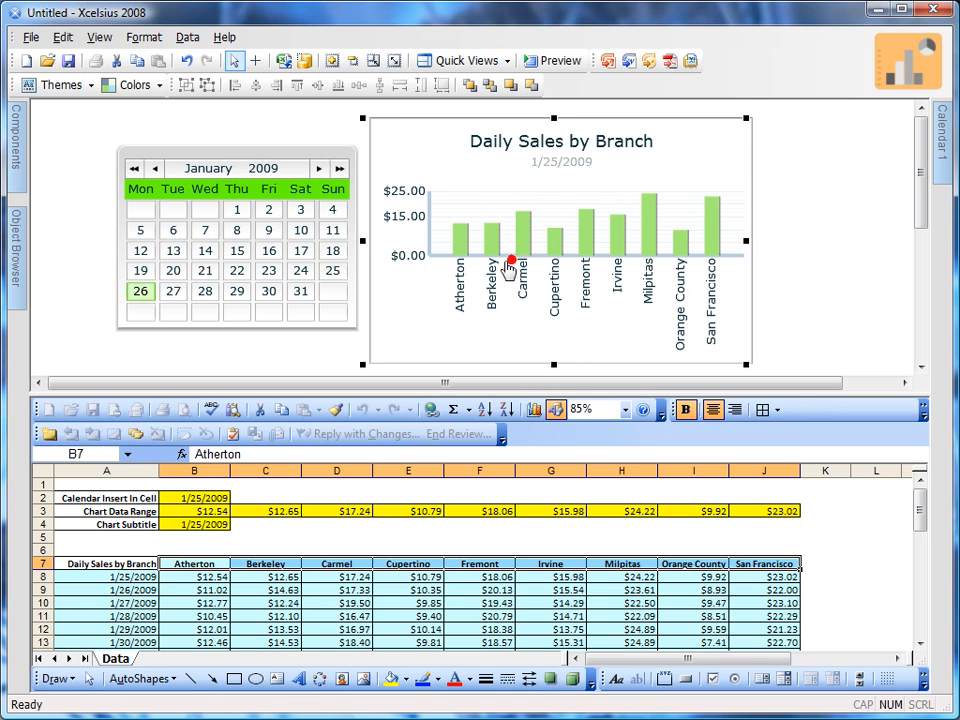
pyautogui.moveTo(509, 262); pyautogui.dragTo(503, 264)
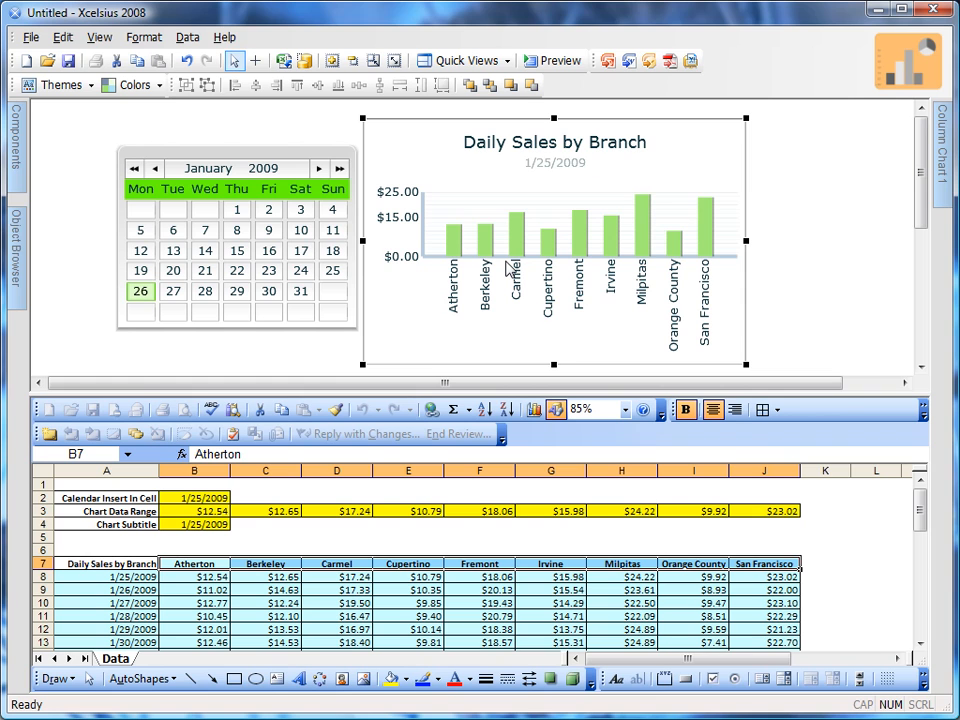